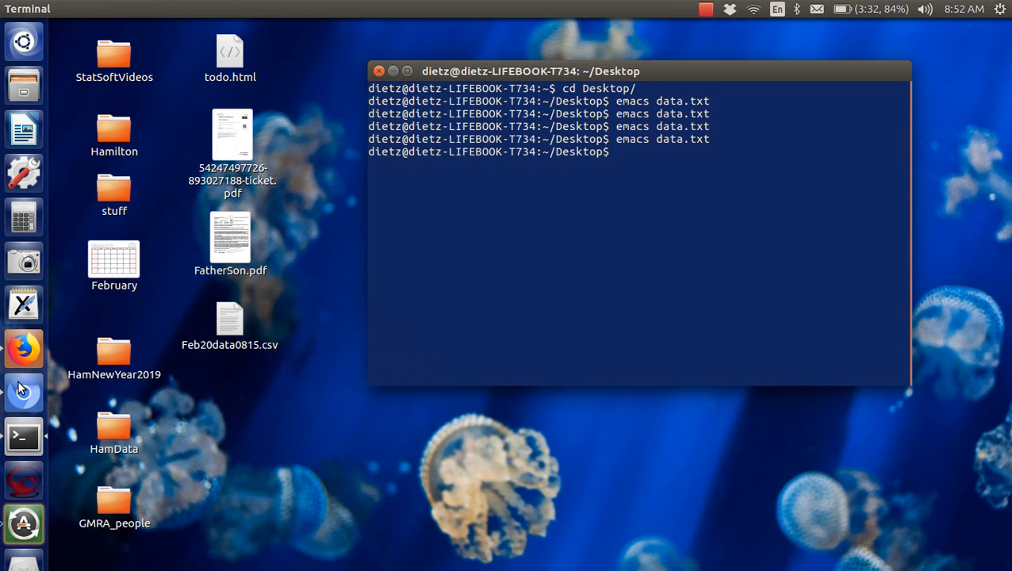
- Bring Chromium forward and close the developer tools so the outage page widens
left_click(21, 389)
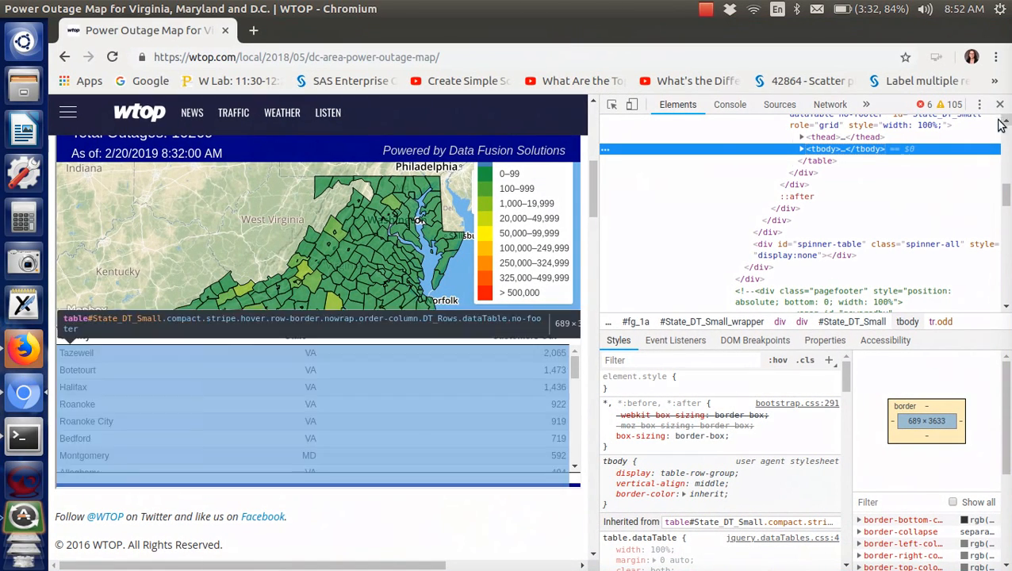
left_click(1000, 104)
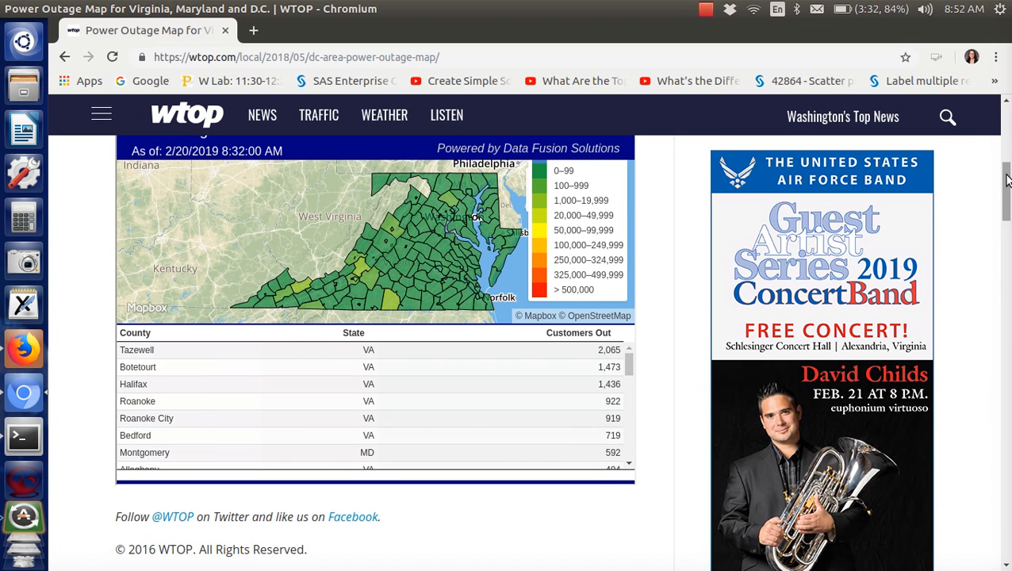
mouse_move(1006, 183)
left_mouse_down()
mouse_move(1005, 110)
mouse_move(1006, 168)
left_mouse_up()
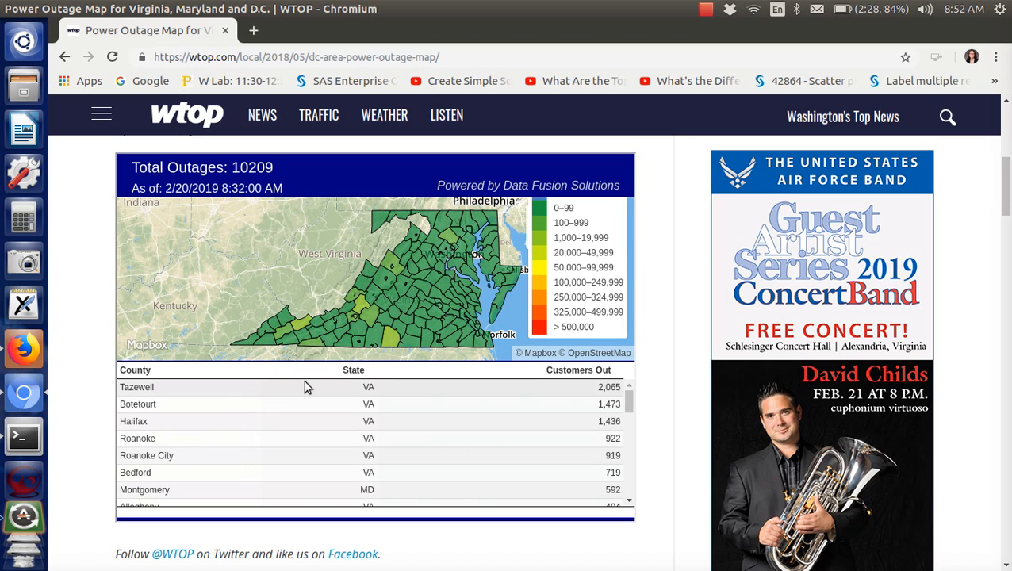
- Sort the county outage table by Customers Out, largest first
mouse_move(218, 381)
left_mouse_down()
mouse_move(321, 497)
mouse_move(486, 494)
left_mouse_up()
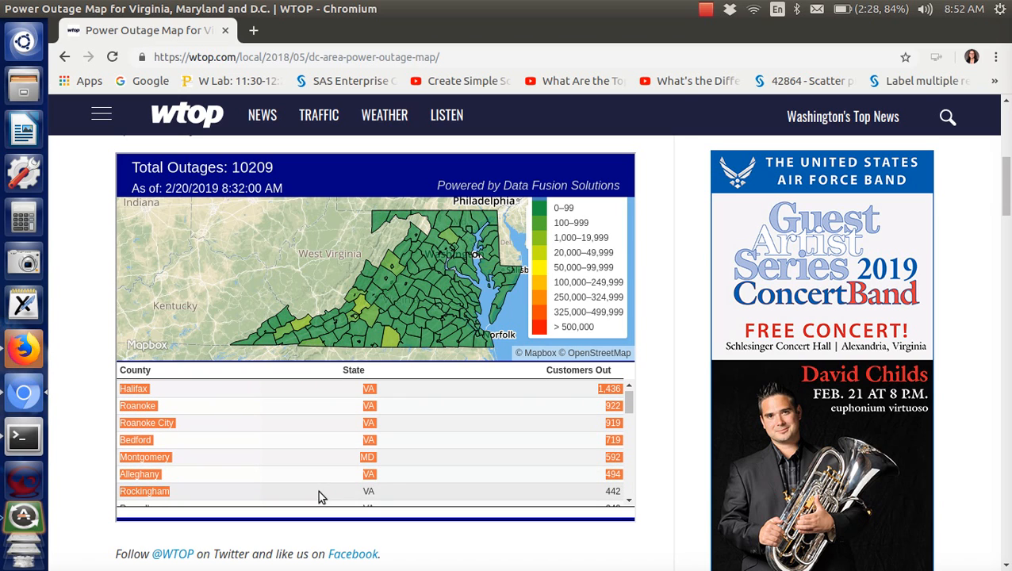
left_click(640, 417)
left_click_drag(629, 406, 629, 395)
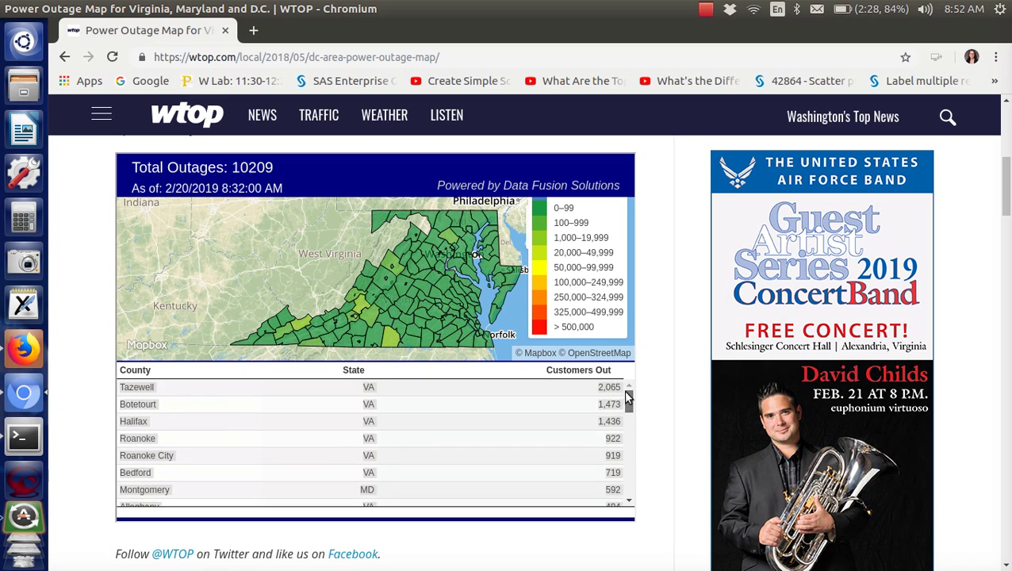
left_click(489, 373)
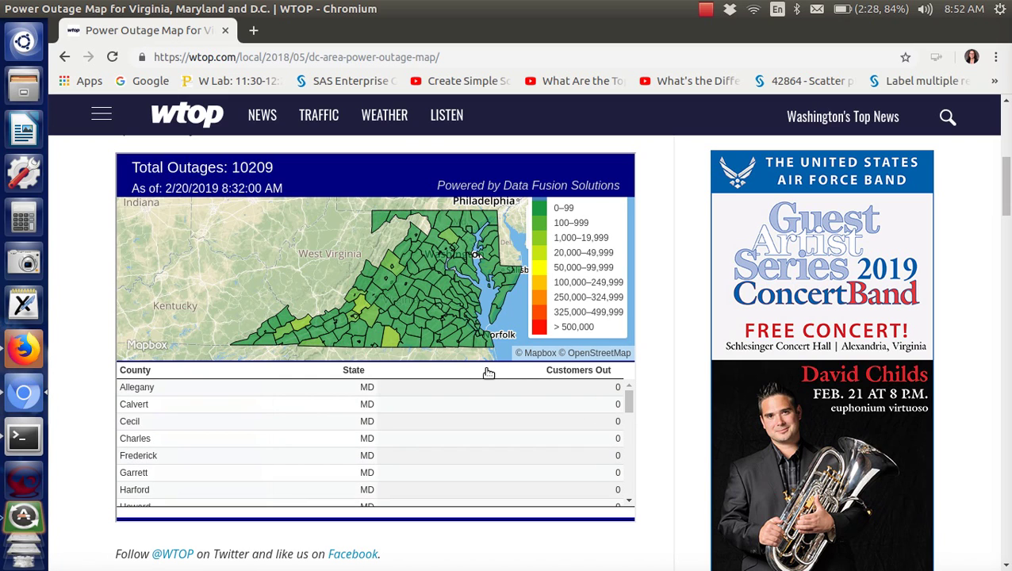
left_click(576, 373)
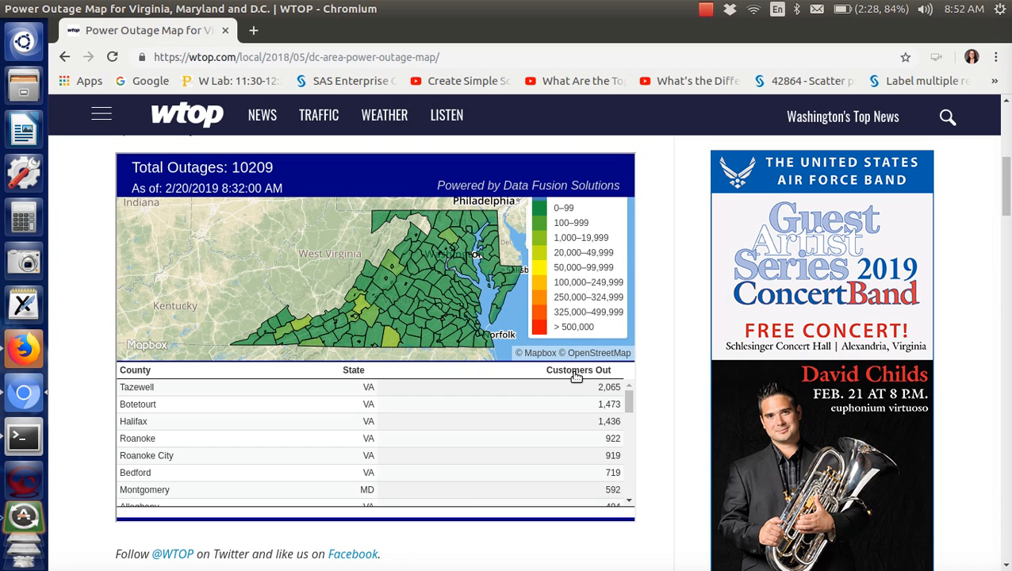
- Inspect the outage table and select its tbody element in the Elements panel
right_click(309, 392)
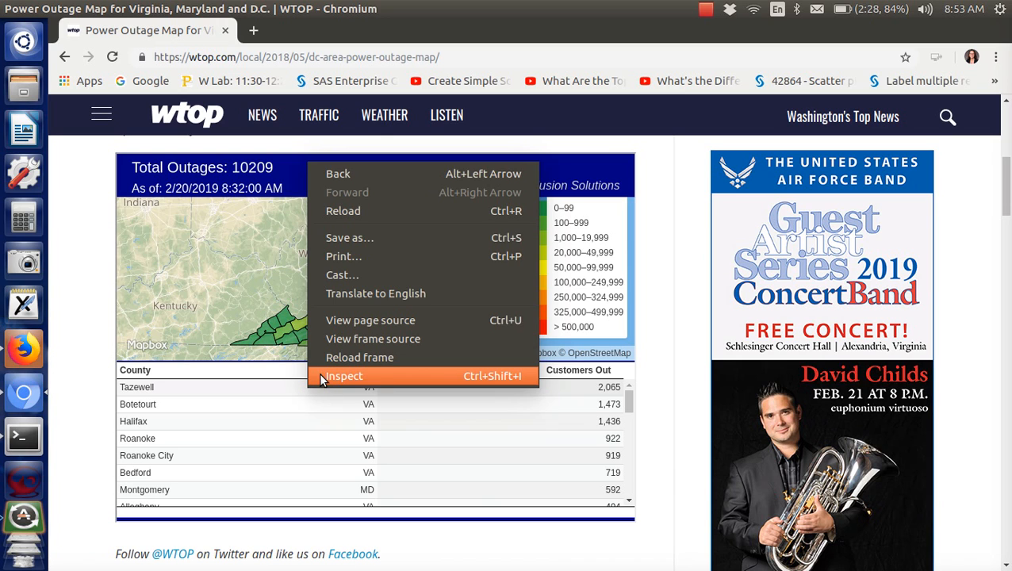
left_click(319, 372)
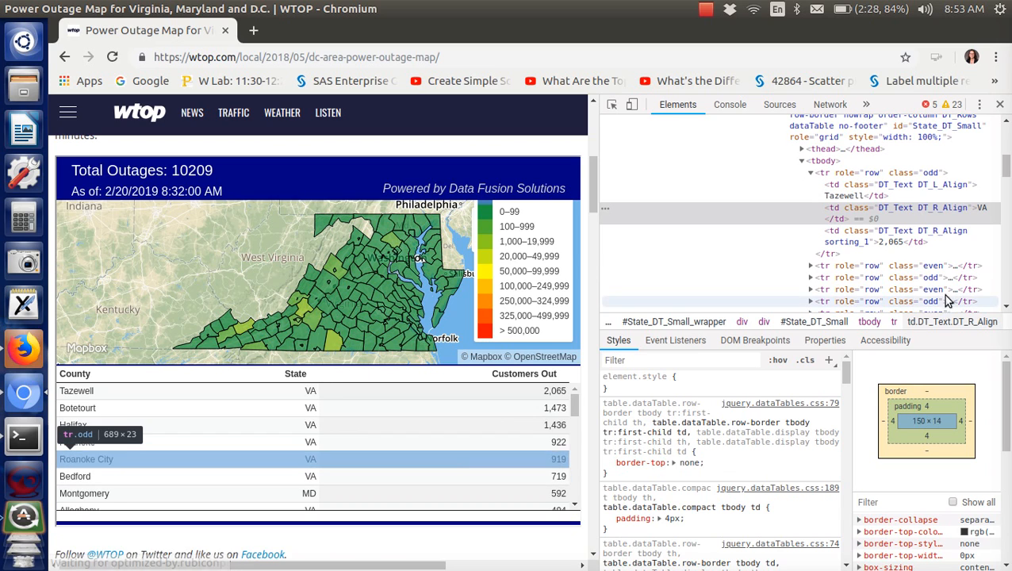
left_click(916, 289)
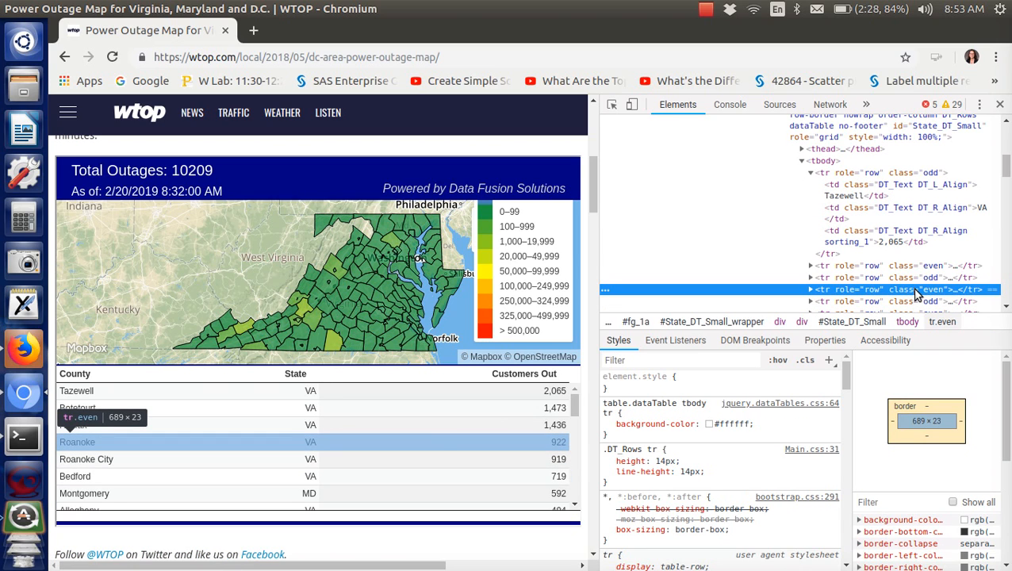
left_click(910, 278)
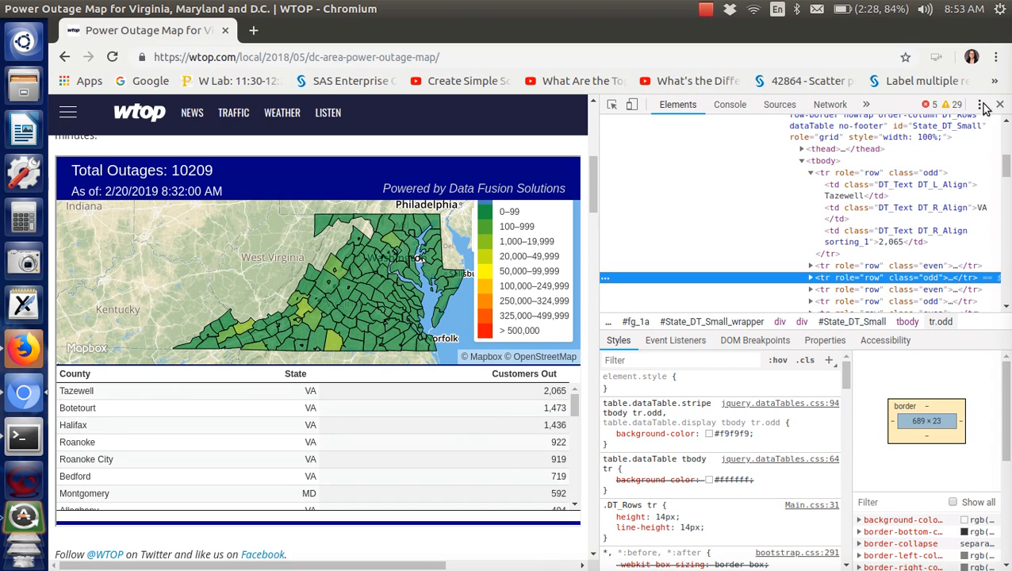
left_click(823, 161)
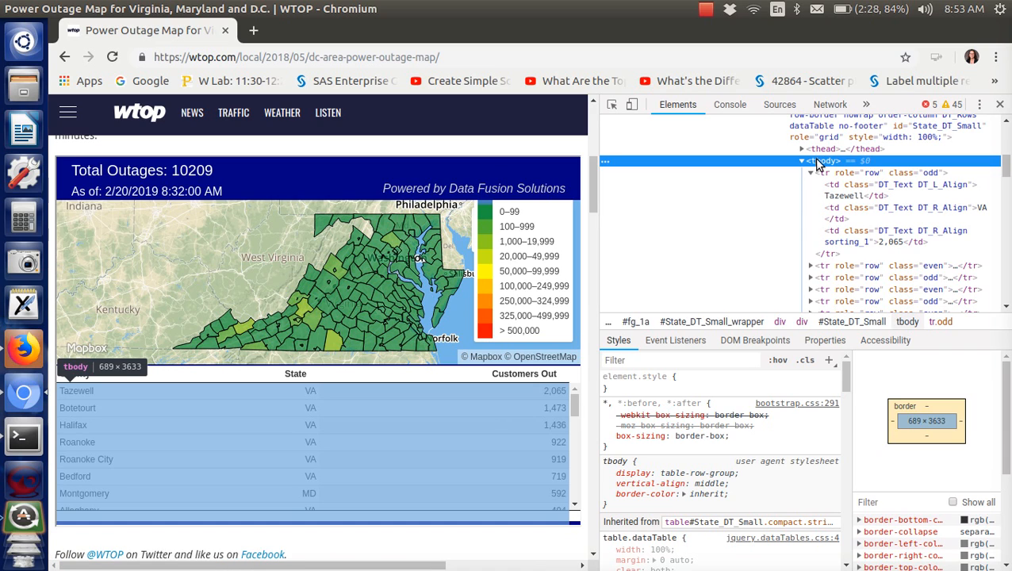
- Copy the table body element's HTML via Copy > Copy element
left_click(821, 150)
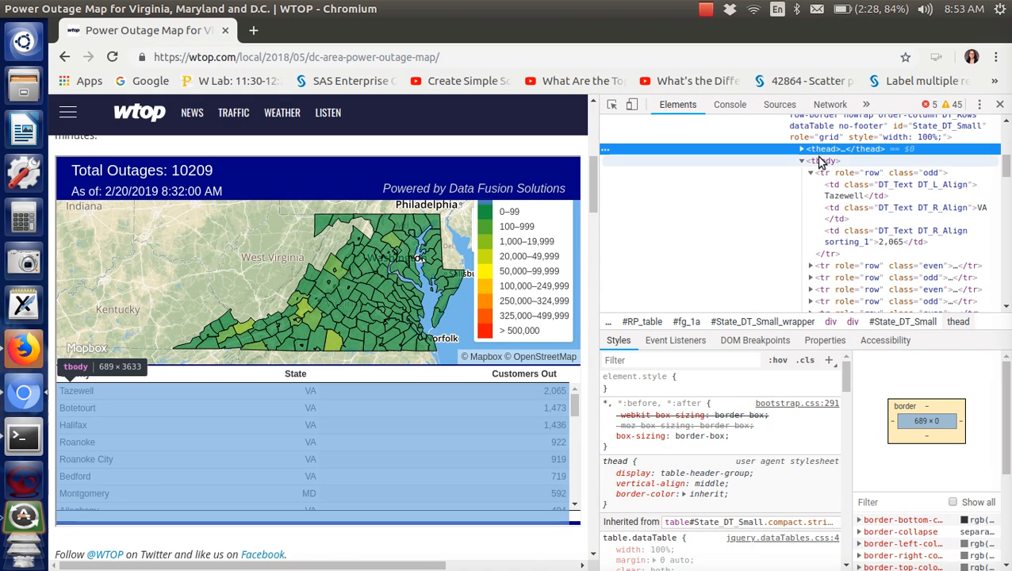
left_click(822, 161)
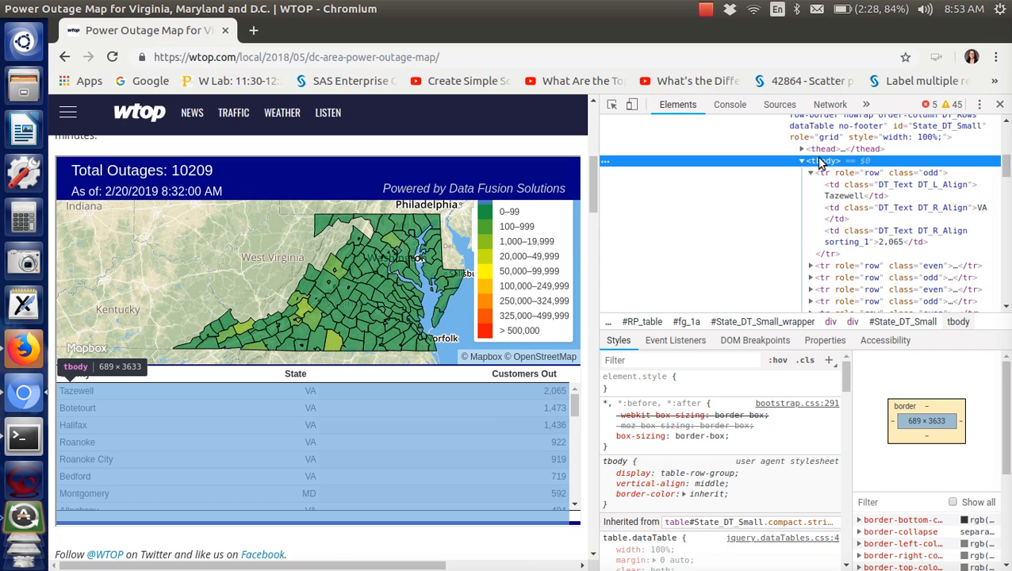
right_click(822, 162)
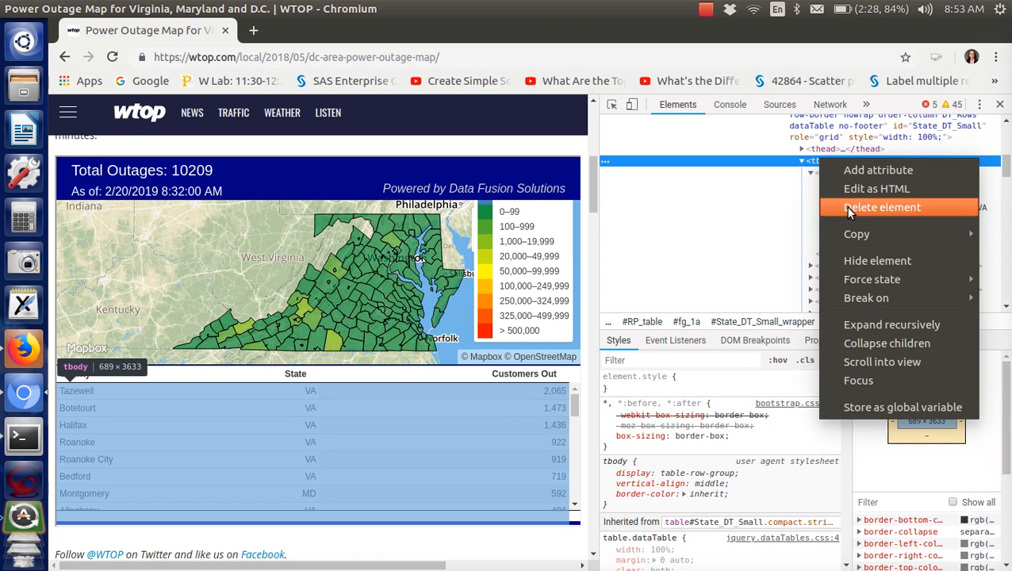
mouse_move(857, 235)
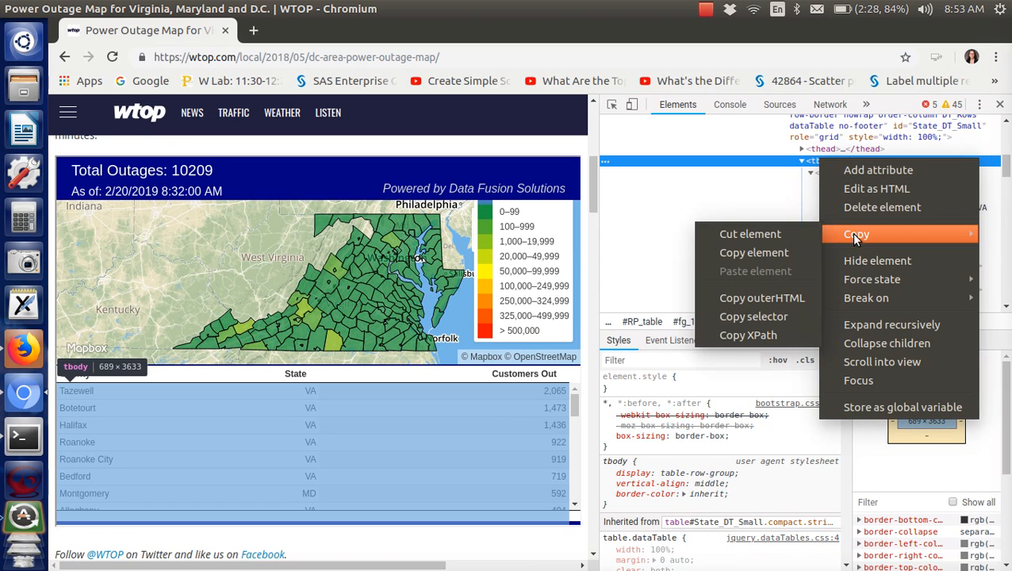
left_click(769, 250)
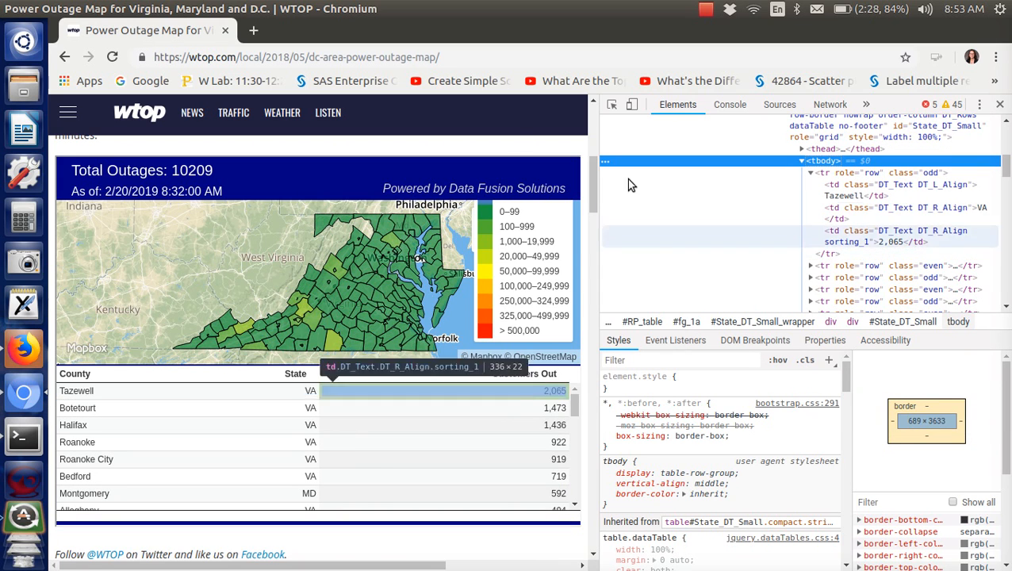
- From the Desktop terminal, launch data.txt in Emacs
left_click(10, 9)
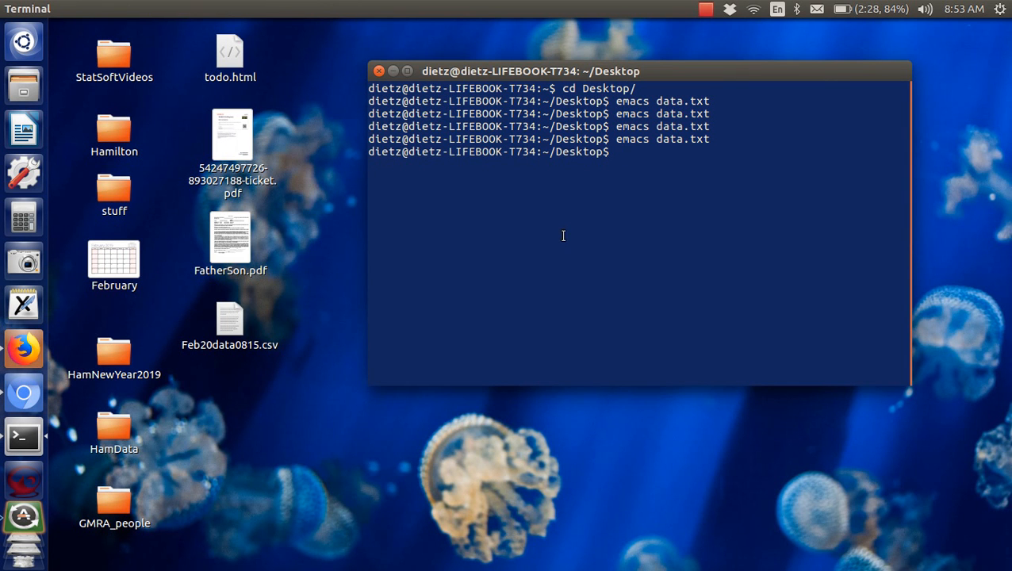
key("Up")
key("Return")
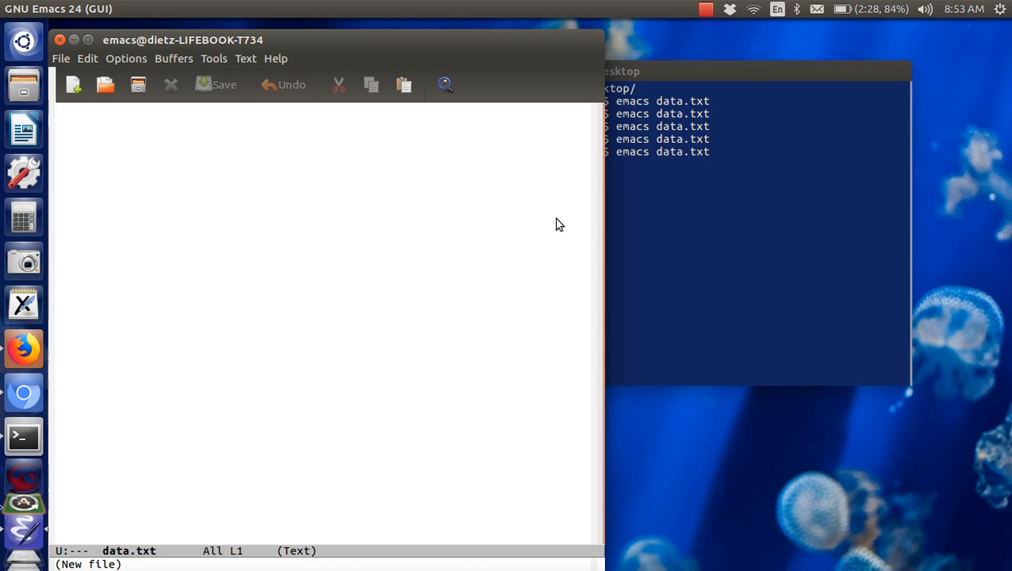
left_click_drag(463, 32, 540, 34)
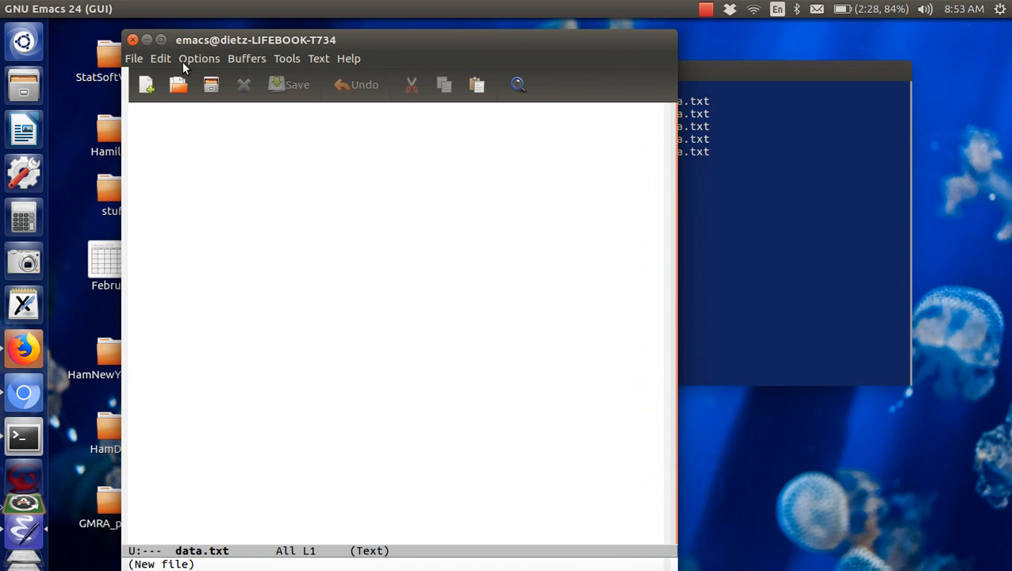
- Paste the table HTML into data.txt and delete the opening and closing tbody tags
left_click(160, 58)
left_click(179, 136)
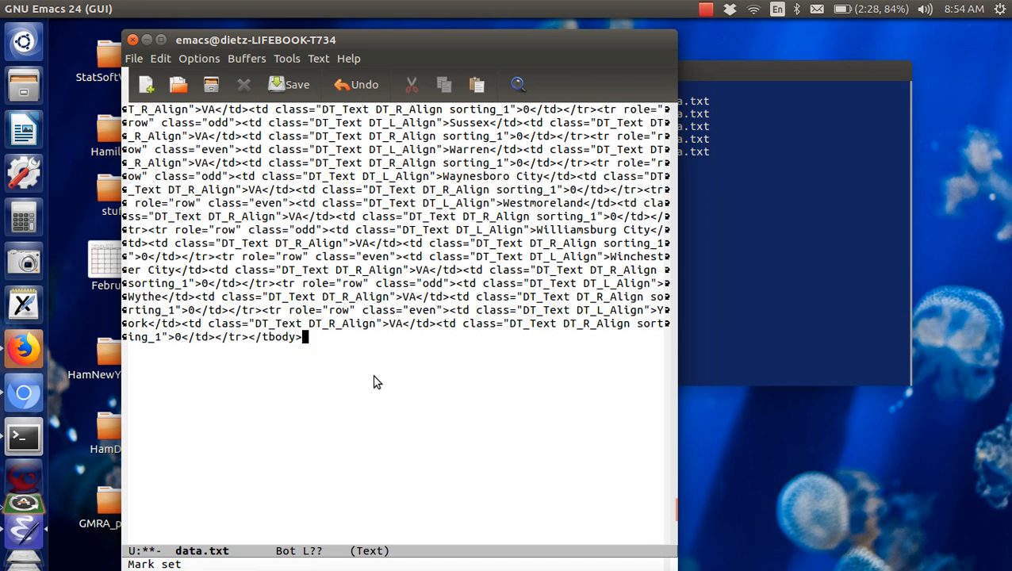
key("BackSpace")
key("BackSpace")
key("BackSpace")
key("BackSpace")
key("BackSpace")
key("BackSpace")
key("BackSpace")
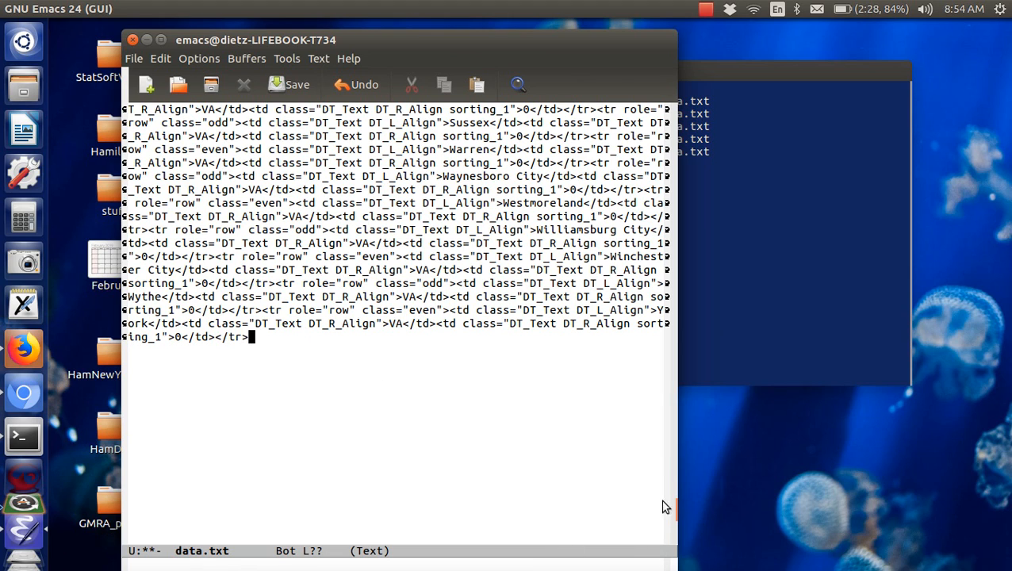
left_click_drag(672, 502, 672, 107)
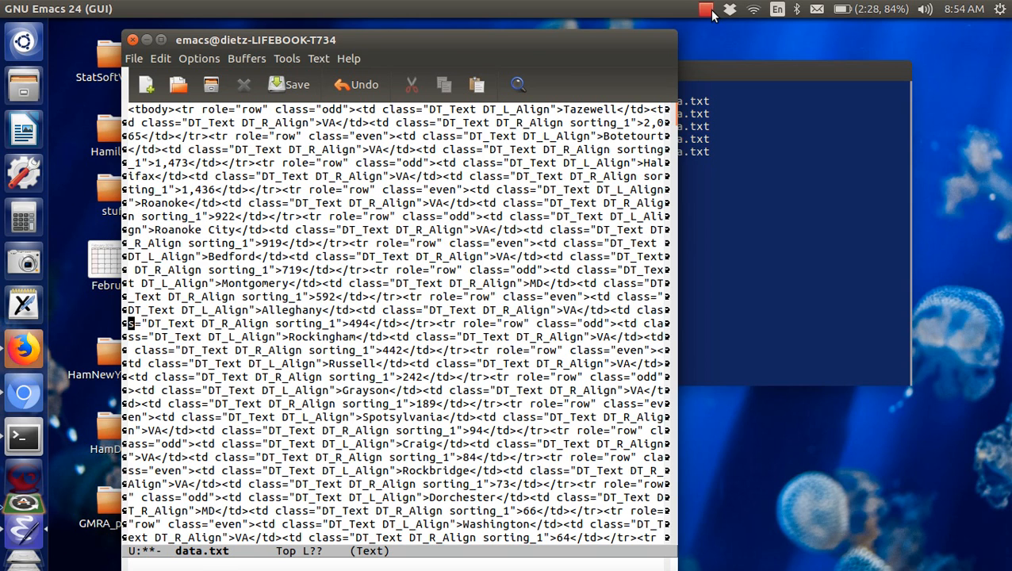
left_click(182, 109)
key("BackSpace")
key("BackSpace")
key("BackSpace")
key("BackSpace")
key("BackSpace")
key("BackSpace")
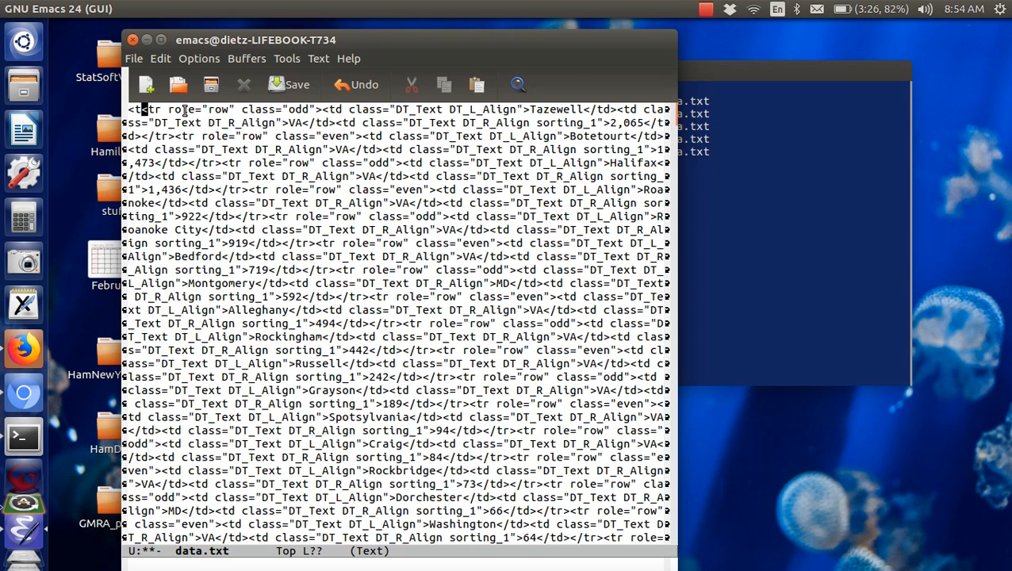
key("BackSpace")
key("BackSpace")
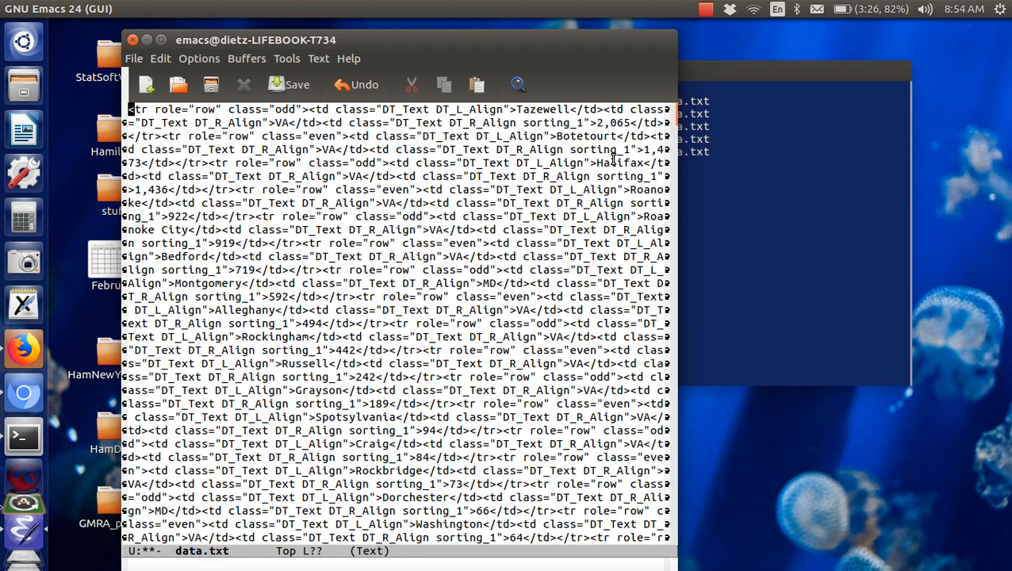
key("alt+x")
type("replace-string")
key("Return")
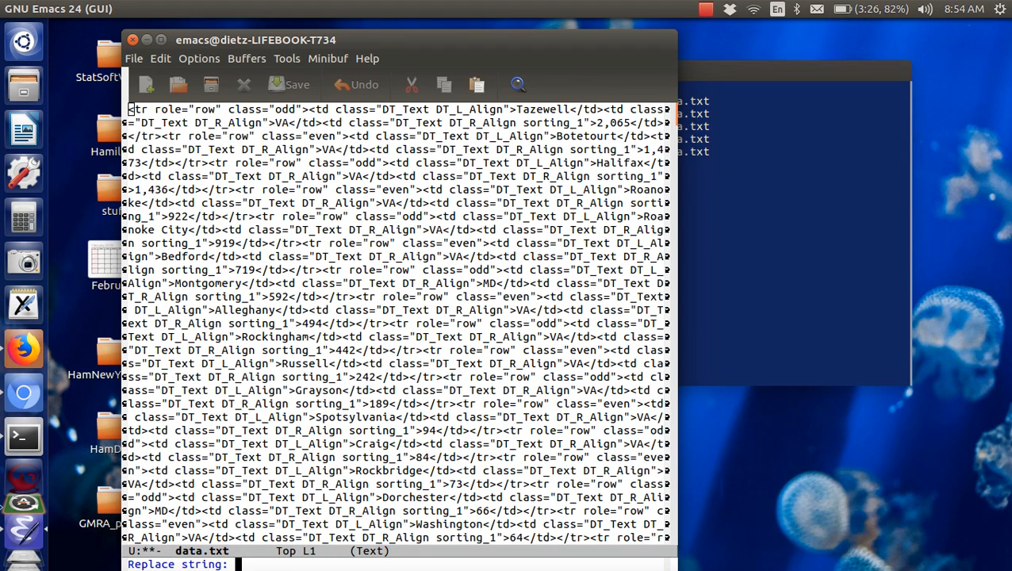
type(",")
key("Return")
key("Return")
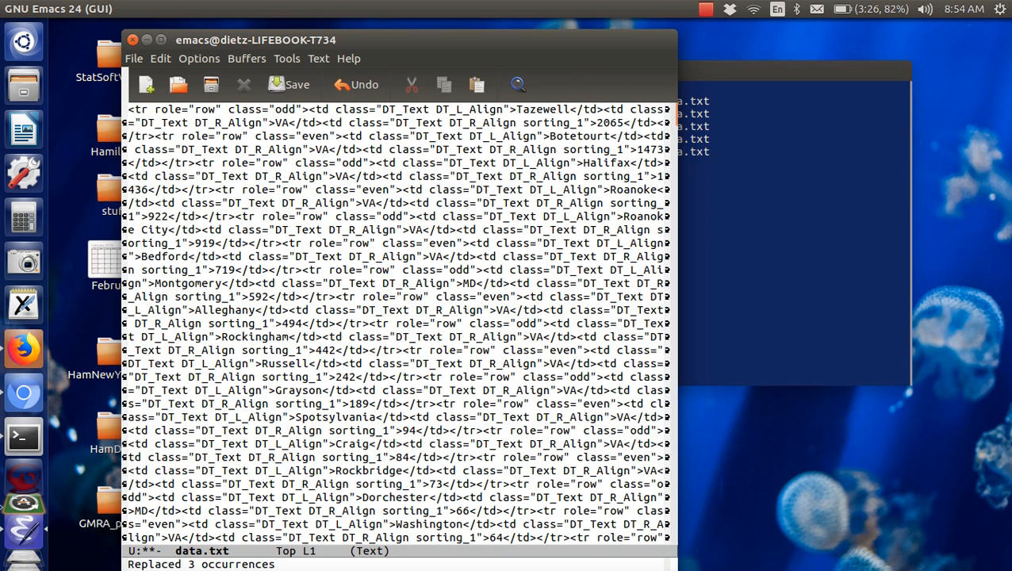
key("Page_Up")
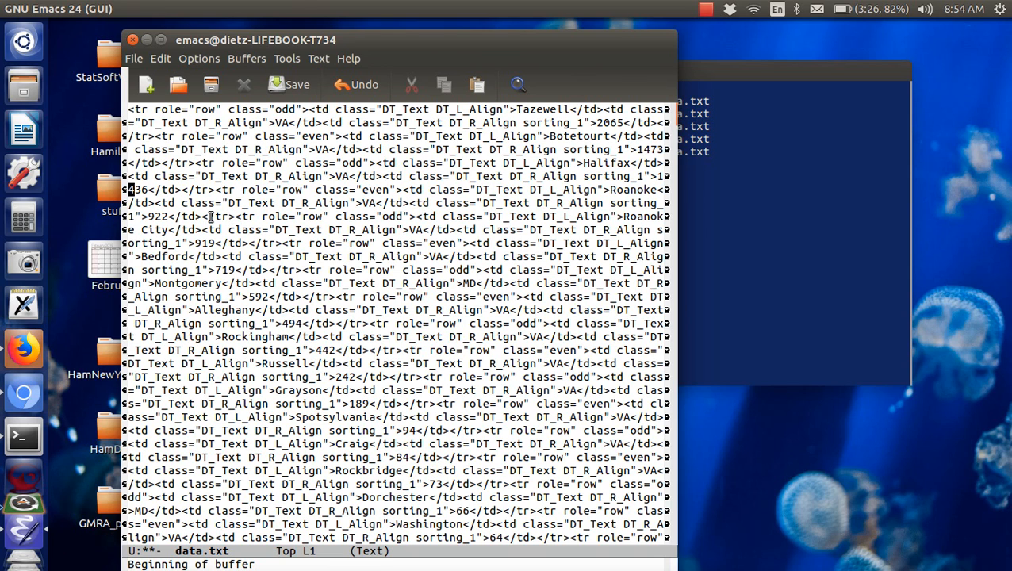
left_click_drag(202, 217, 240, 216)
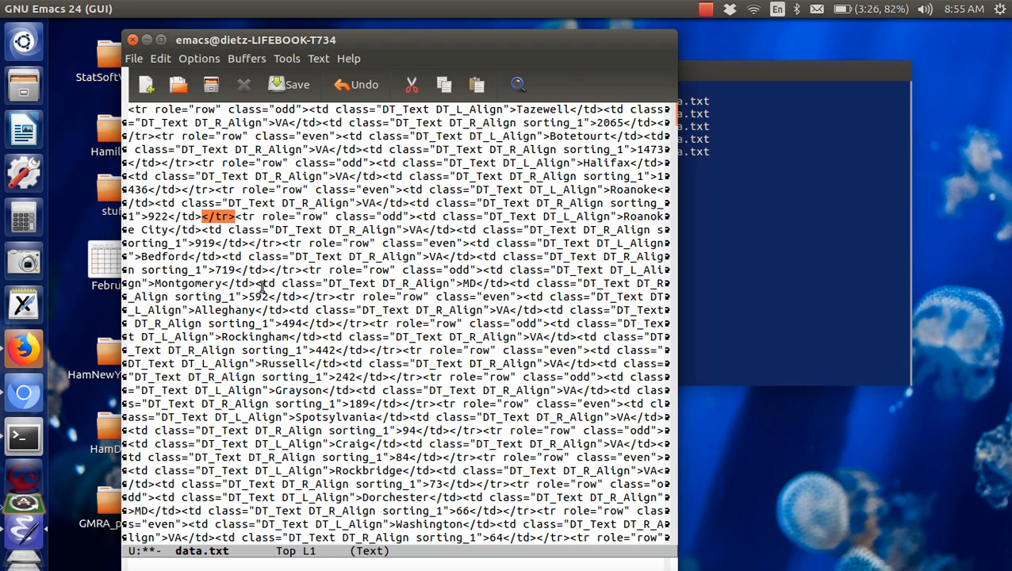
left_click(134, 109)
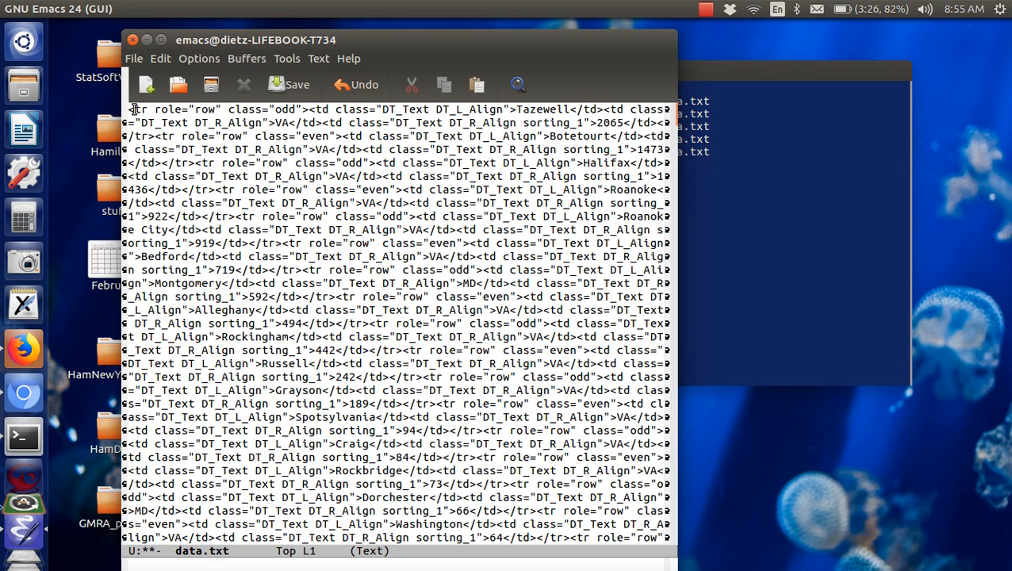
- Replace every </tr> in data.txt with a line break via replace-string (C-q C-j)
key("alt+x")
type("replace-string")
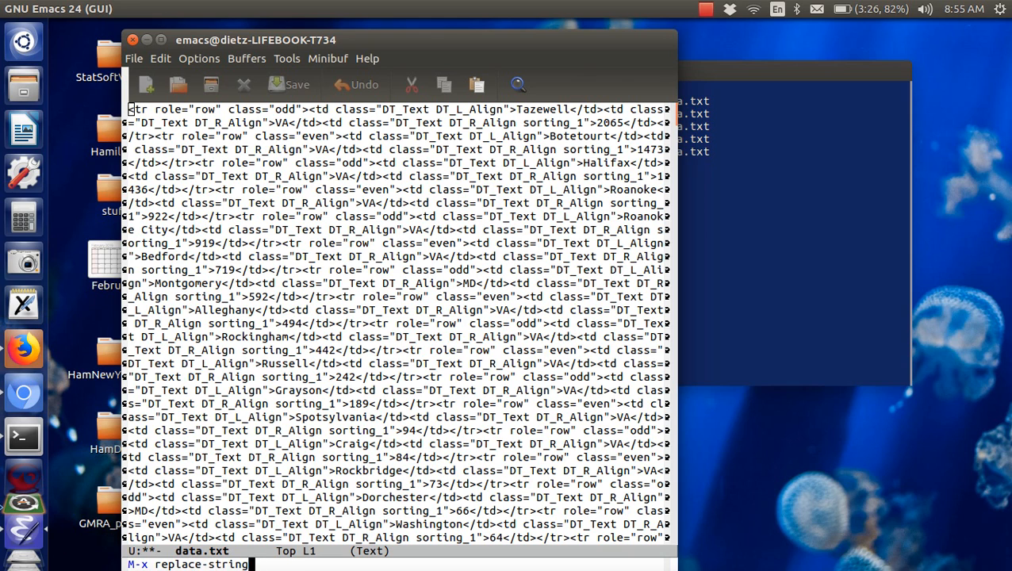
key("Return")
type("<")
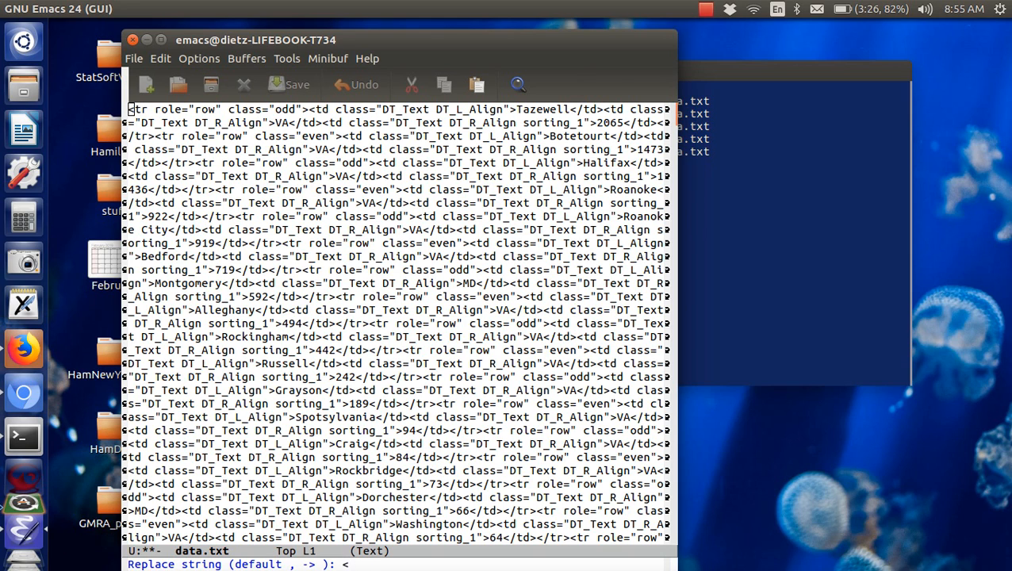
type("/tr")
type(">")
key("Return")
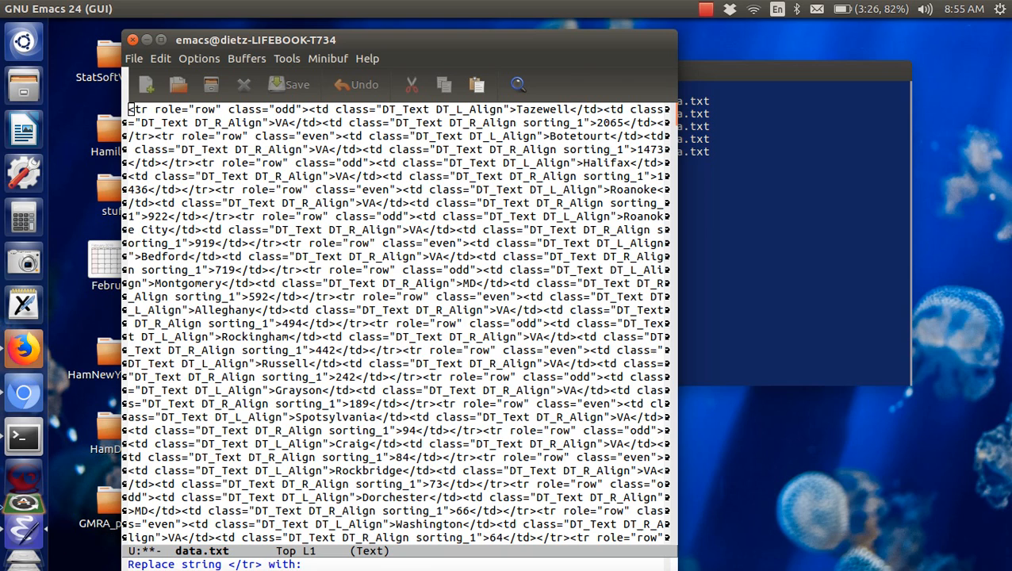
key("ctrl+q")
key("ctrl+j")
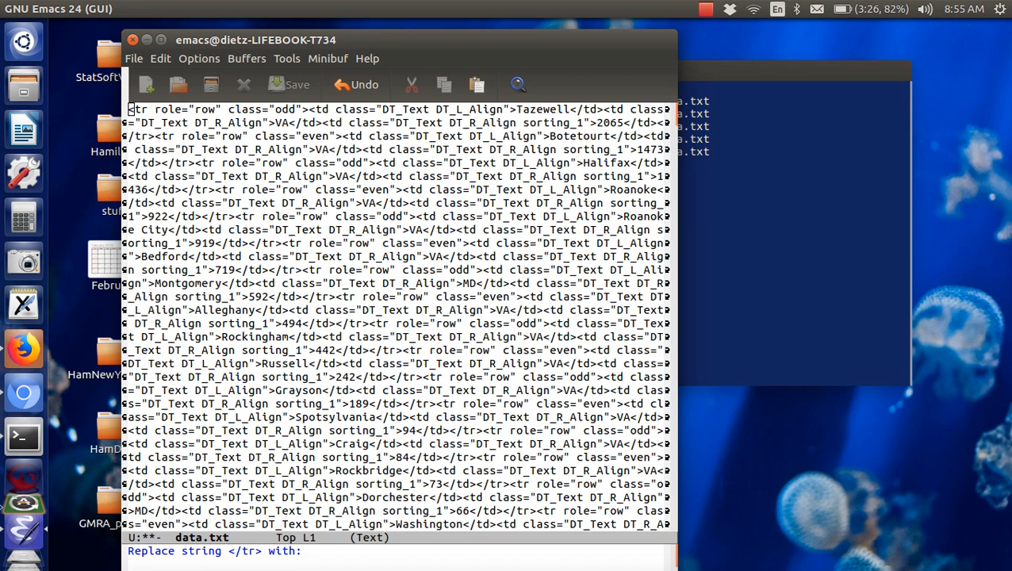
key("Return")
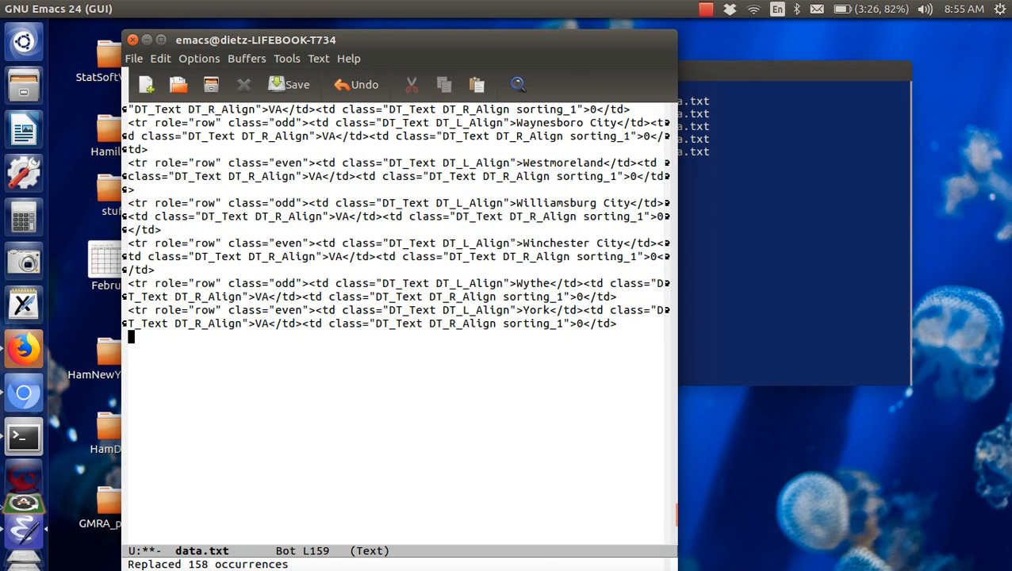
scroll(259, 174, "up", 10)
scroll(259, 175, "up", 10)
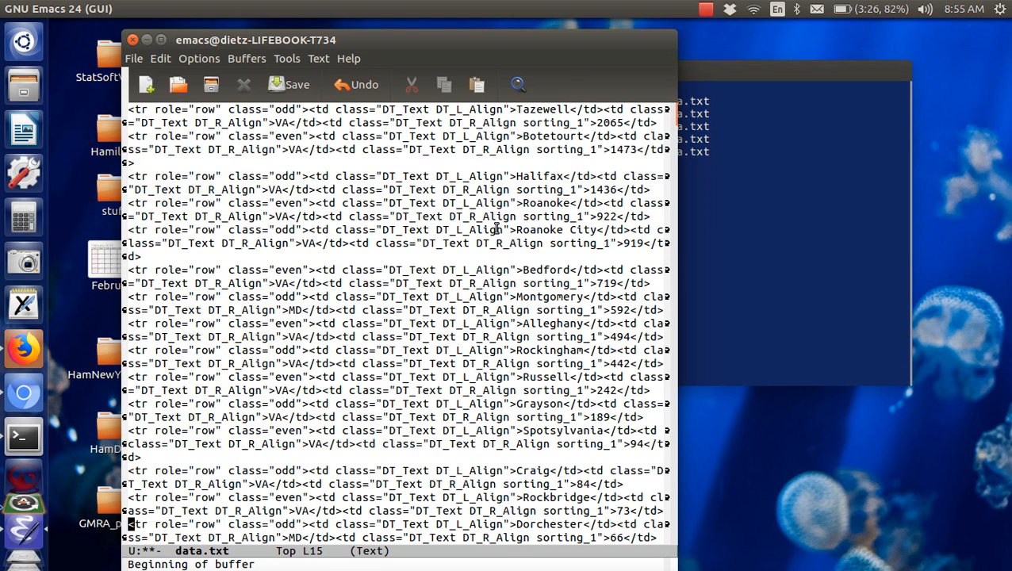
- From the file start, replace every < with ,< (1105 replacements), then return to the top
left_click_drag(523, 271, 512, 270)
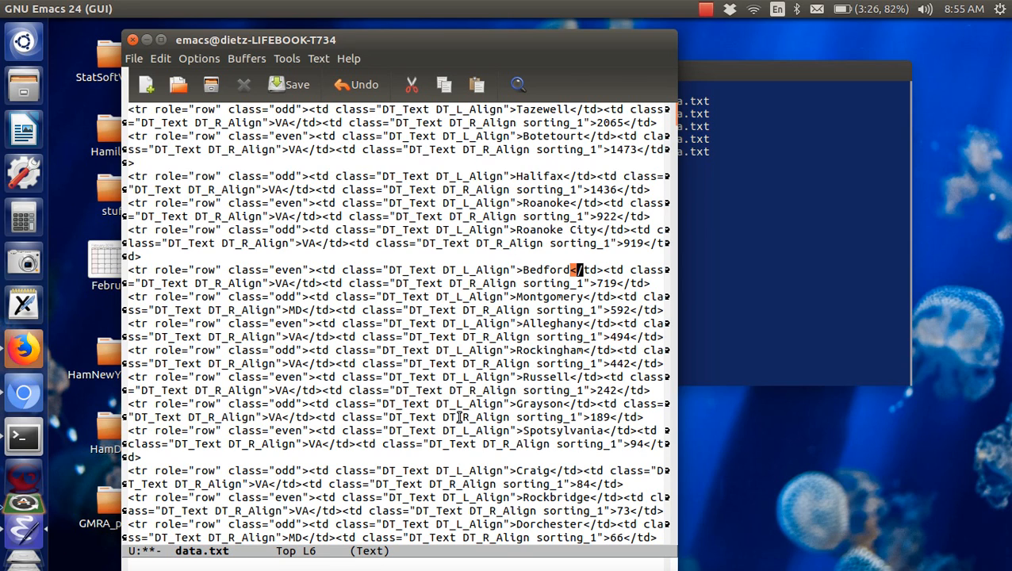
left_click(441, 350)
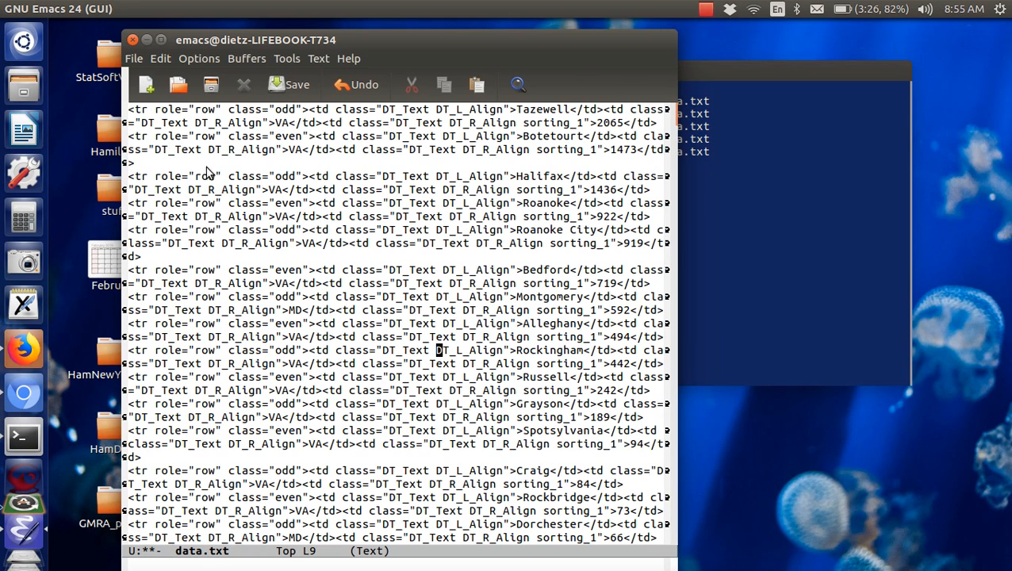
left_click(137, 109)
key("alt+x")
type("replace-string")
key("Return")
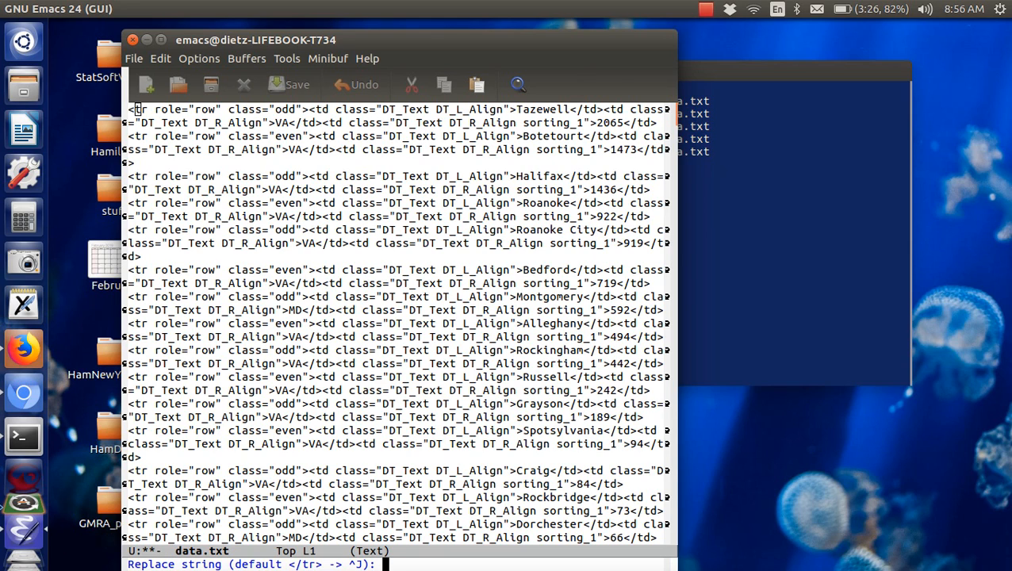
type("<")
key("Return")
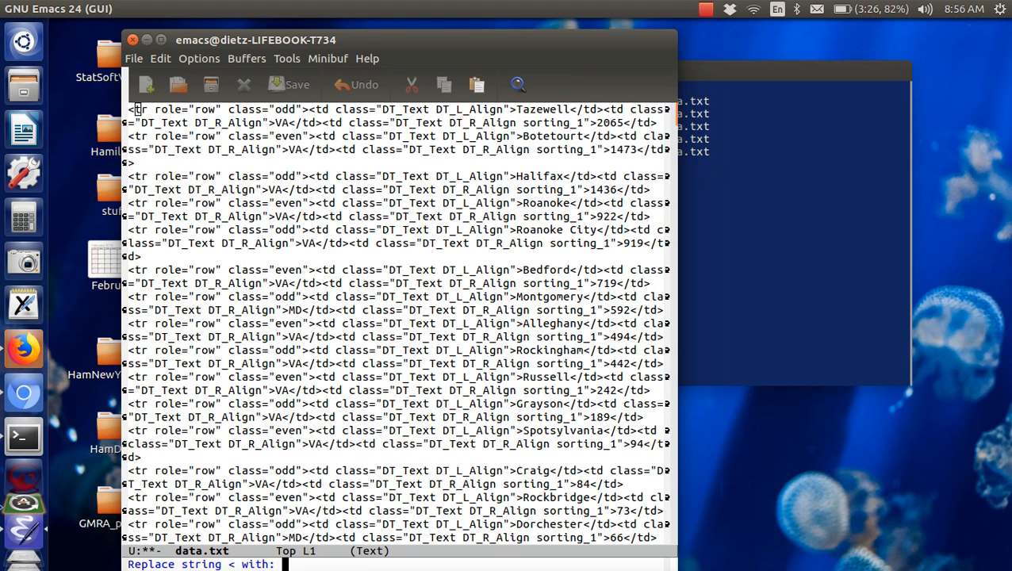
type(",<")
key("Return")
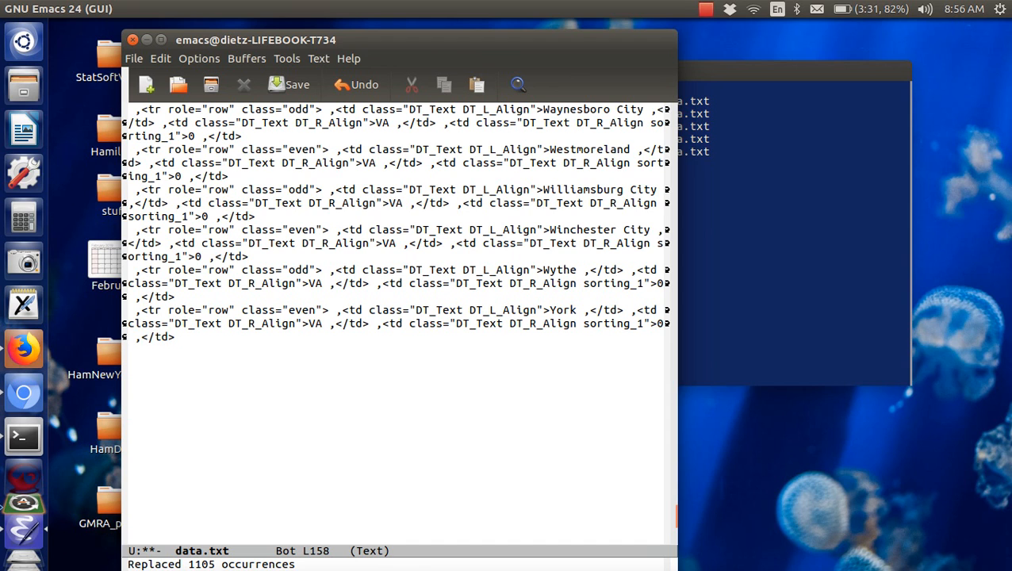
scroll(397, 318, "up", 2)
scroll(396, 317, "up", 10)
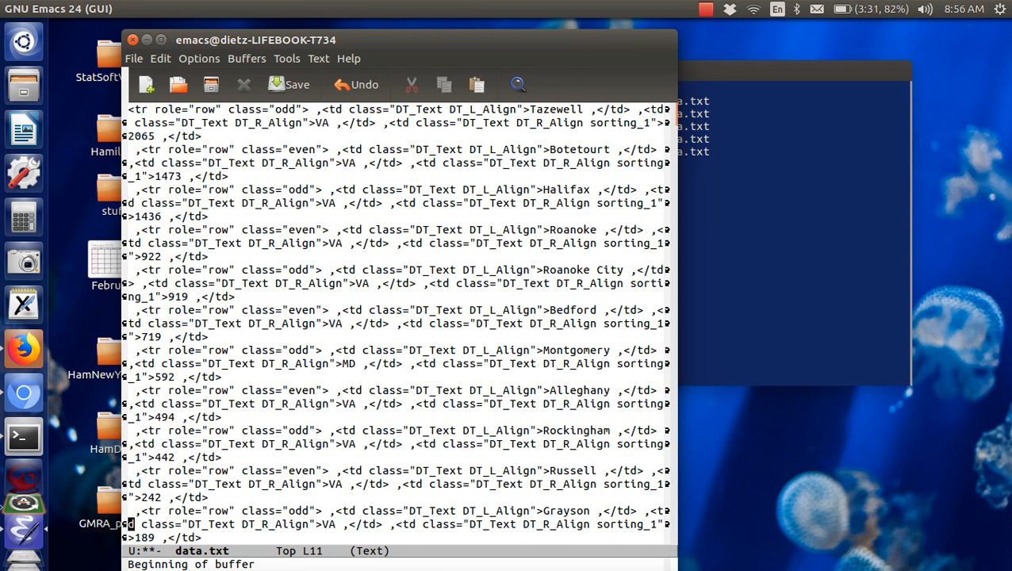
left_click(131, 110)
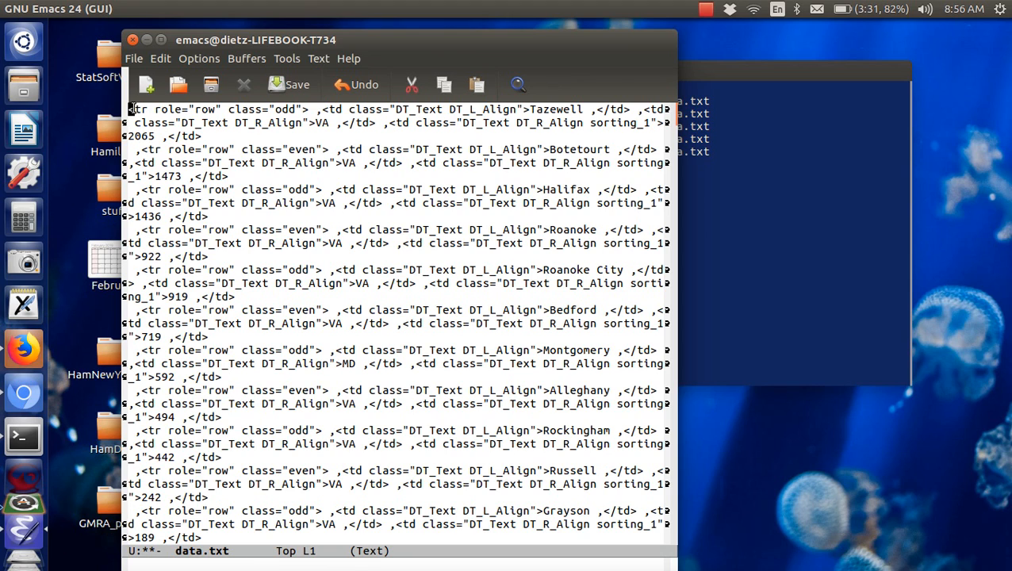
type(",")
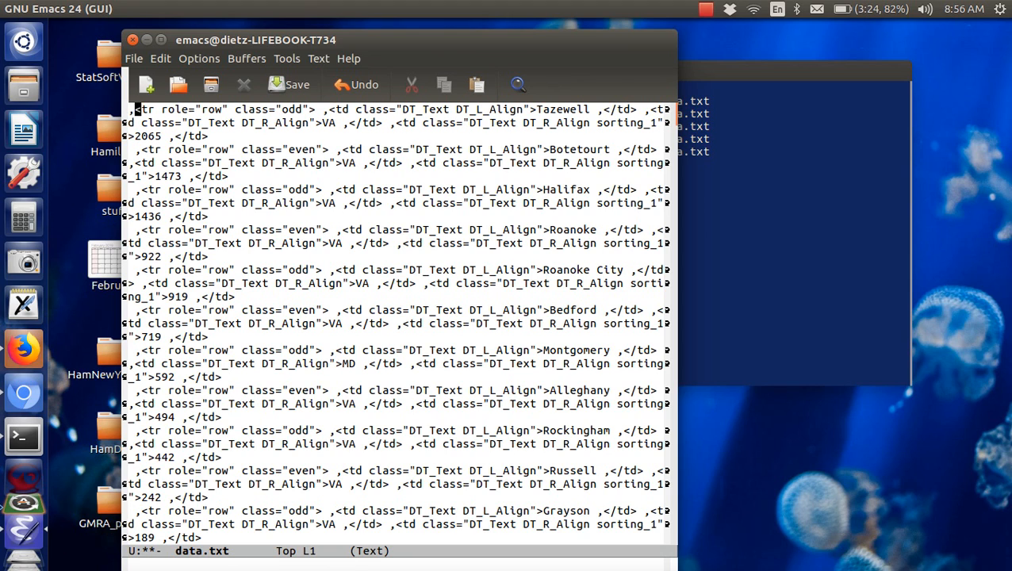
- Replace every > with '>, ' throughout data.txt and save the file
key("alt+x")
type("replace-string")
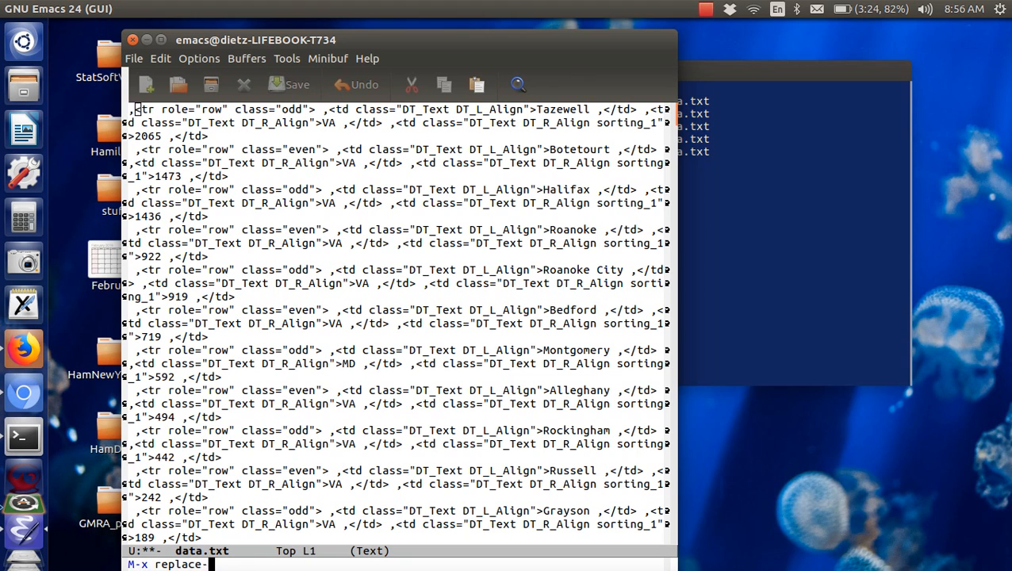
key("Return")
type(">")
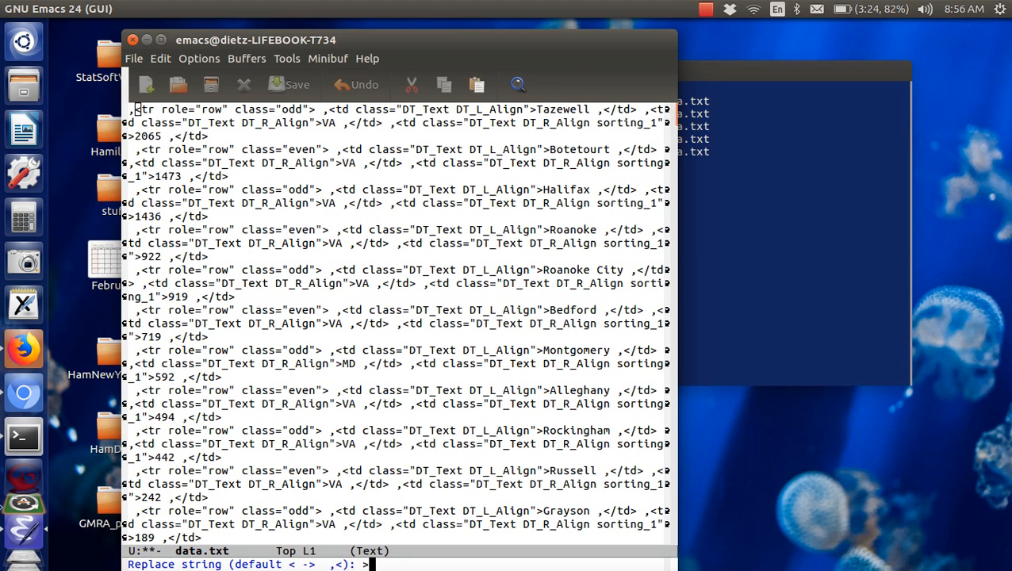
key("Return")
type(">,")
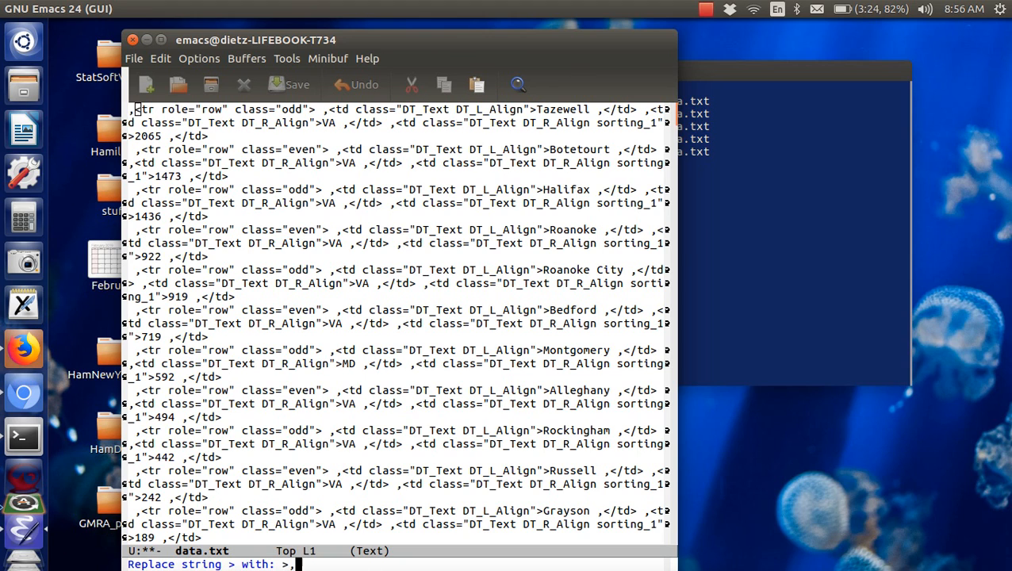
key("Return")
scroll(397, 317, "up", 5)
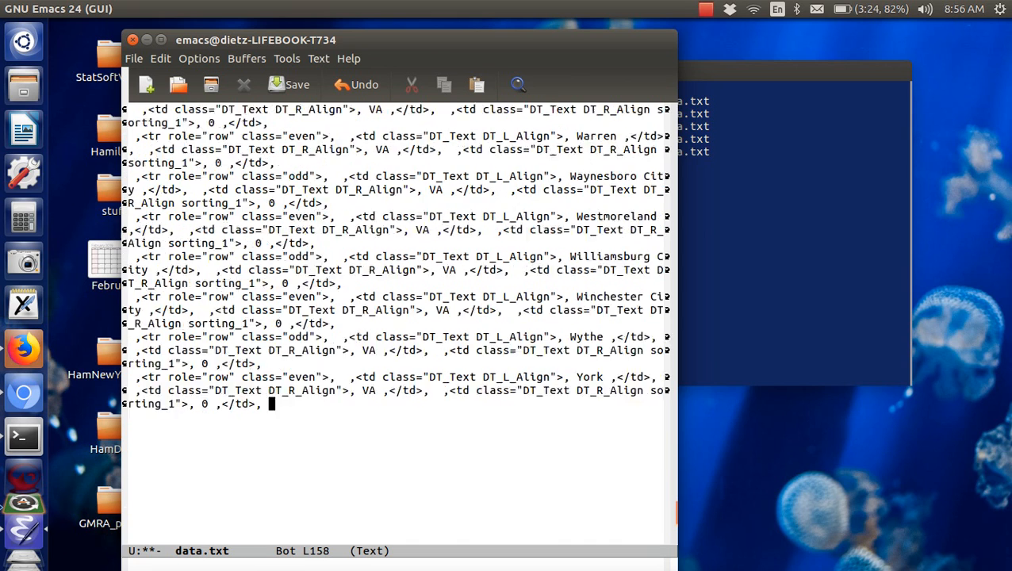
scroll(397, 317, "up", 15)
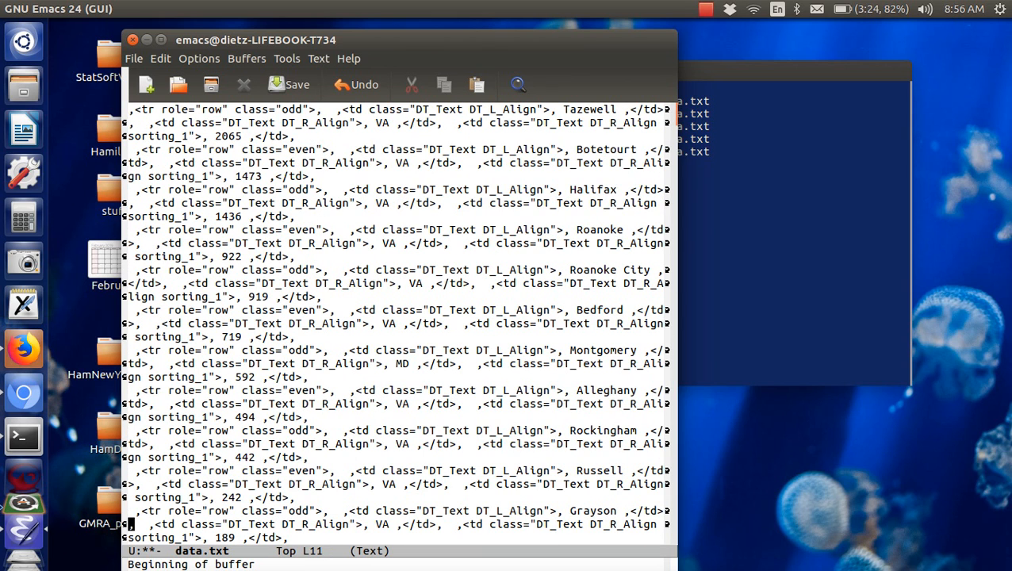
key("ctrl+x")
key("ctrl+s")
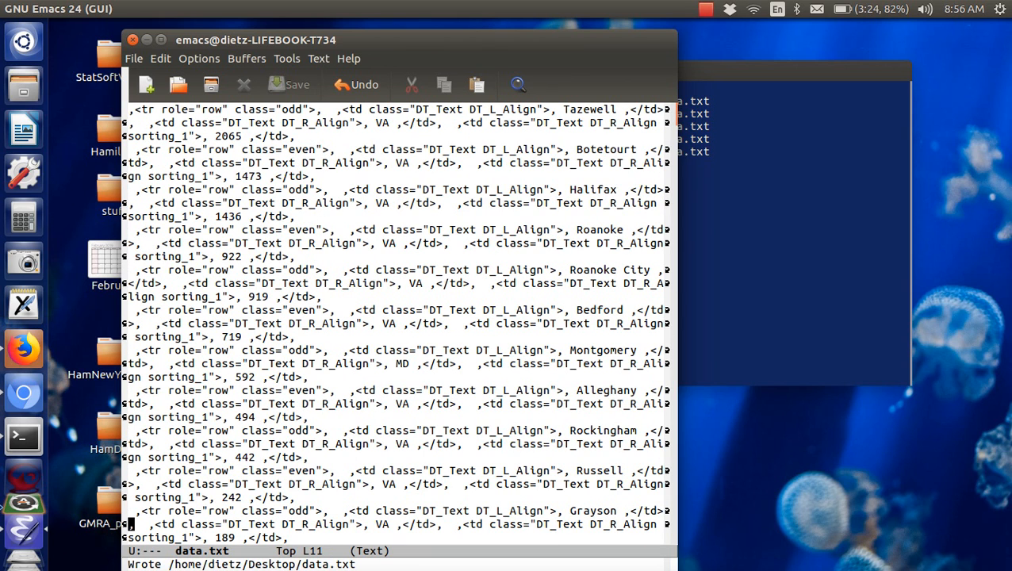
- Quit Emacs and rename the desktop file data.txt to data.csv
left_click(132, 40)
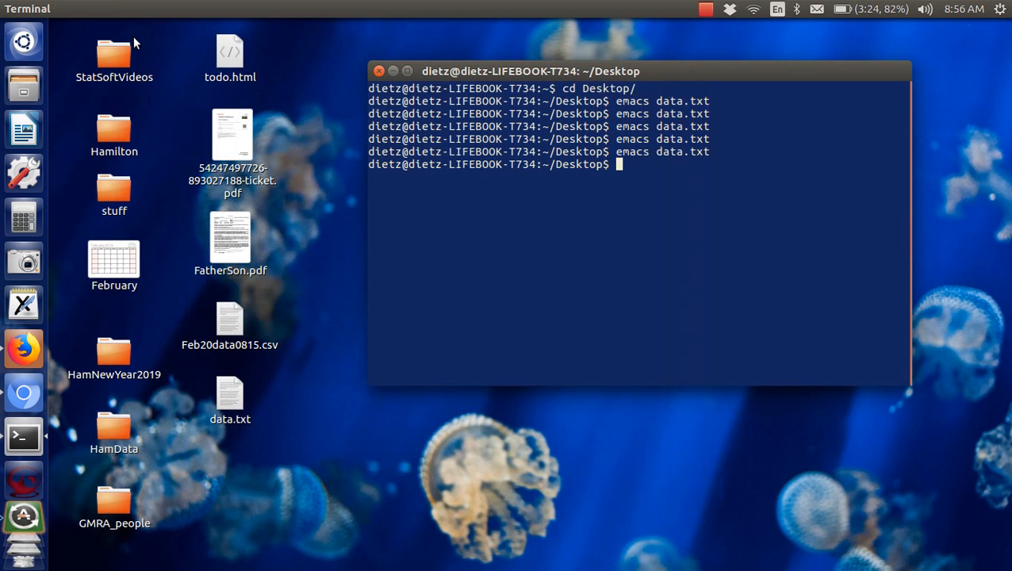
left_click(228, 397)
right_click(232, 402)
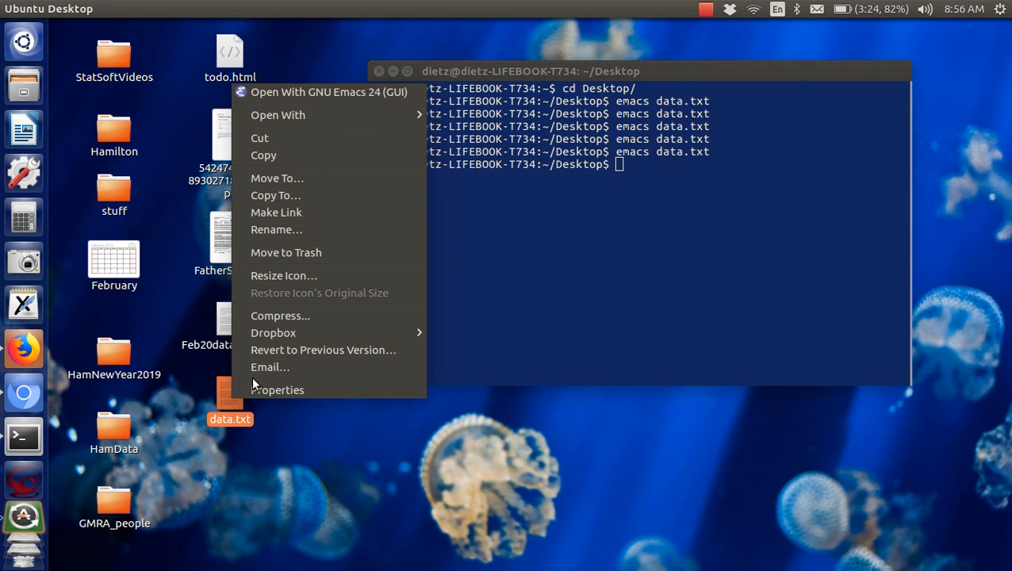
left_click(300, 229)
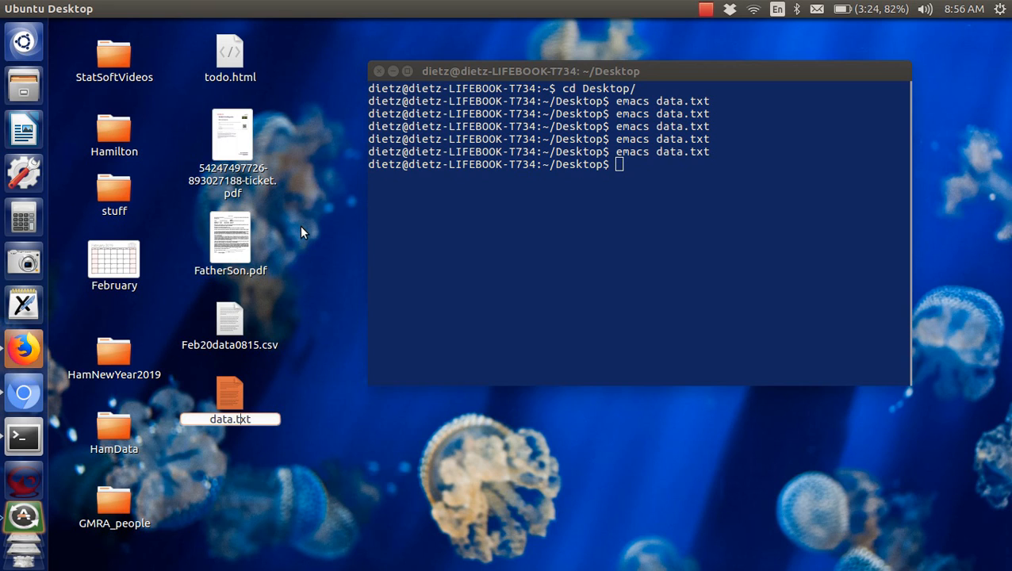
key("BackSpace")
key("BackSpace")
key("BackSpace")
key("BackSpace")
type(".txt")
key("Return")
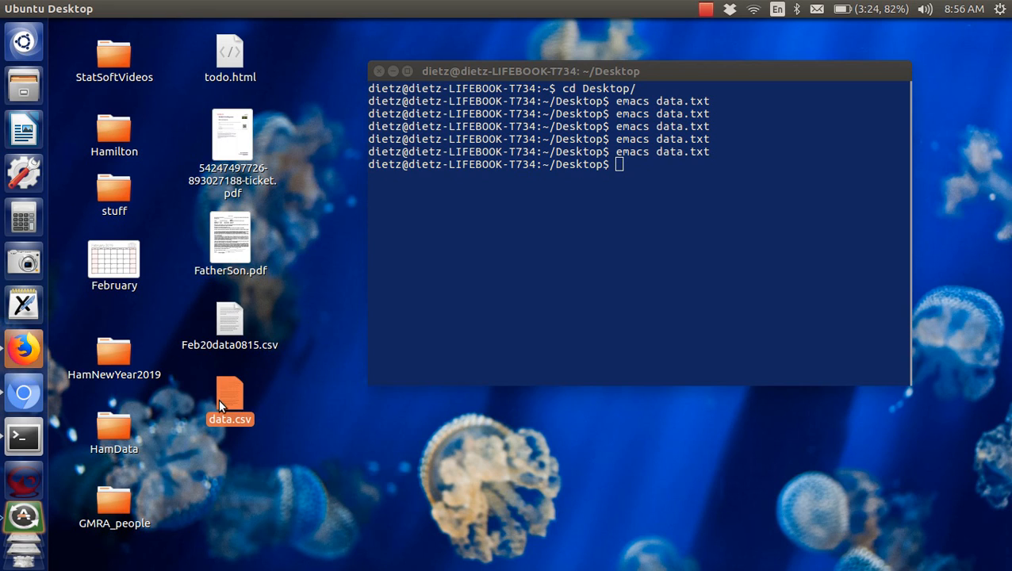
right_click(219, 404)
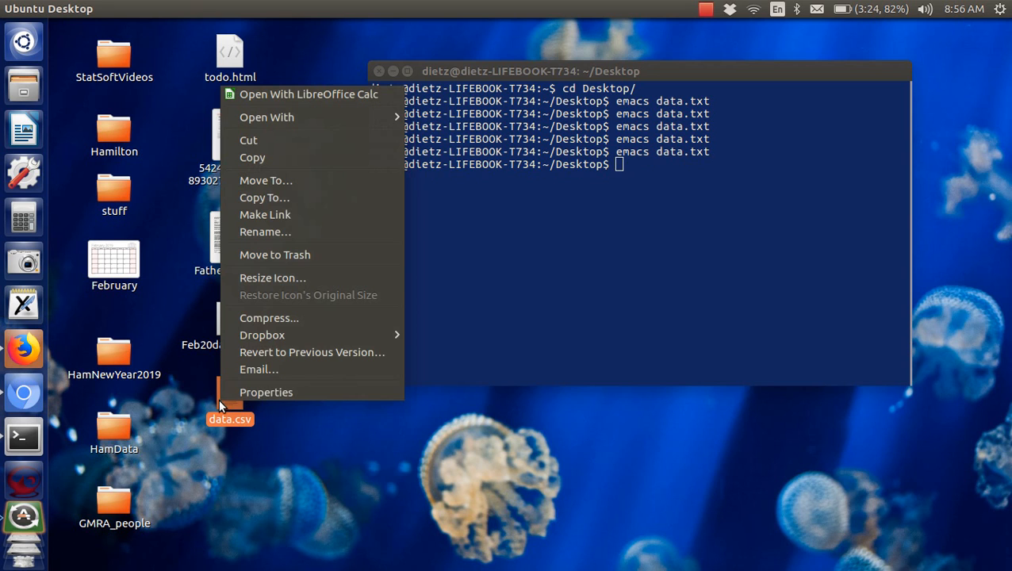
- Import data.csv into LibreOffice Calc split at commas instead of the custom separator
left_click(309, 94)
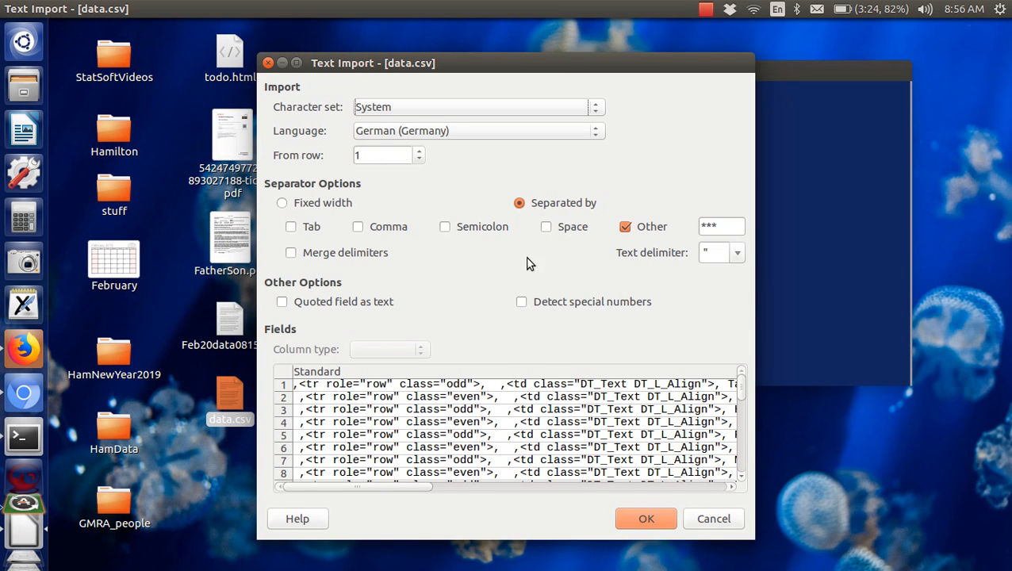
left_click(625, 227)
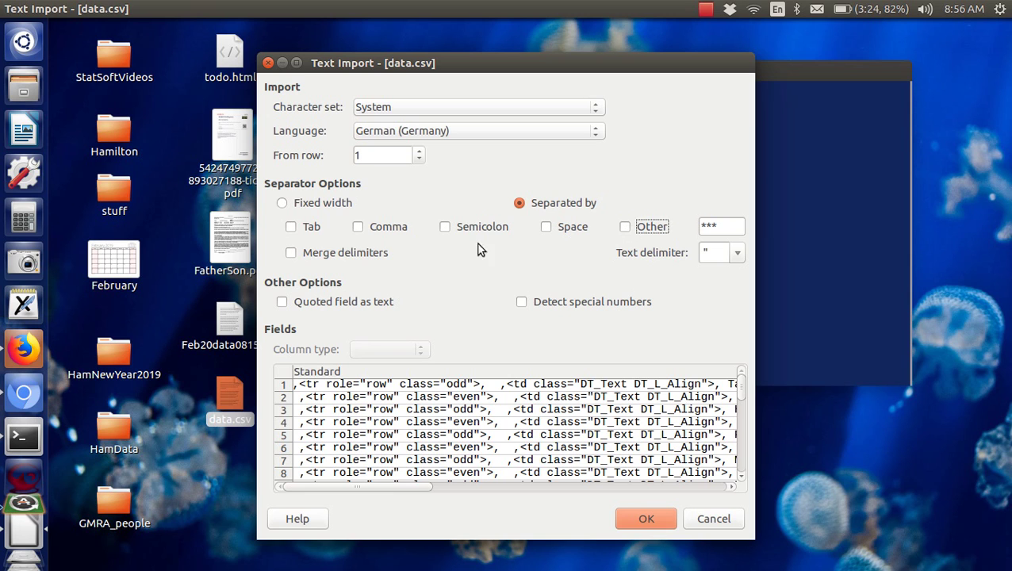
left_click(359, 228)
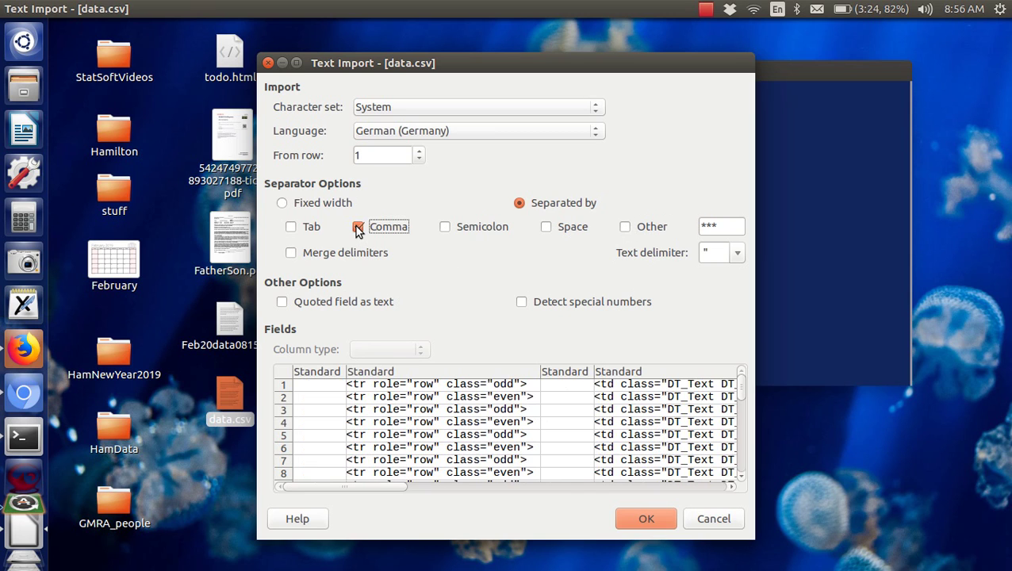
left_click(646, 519)
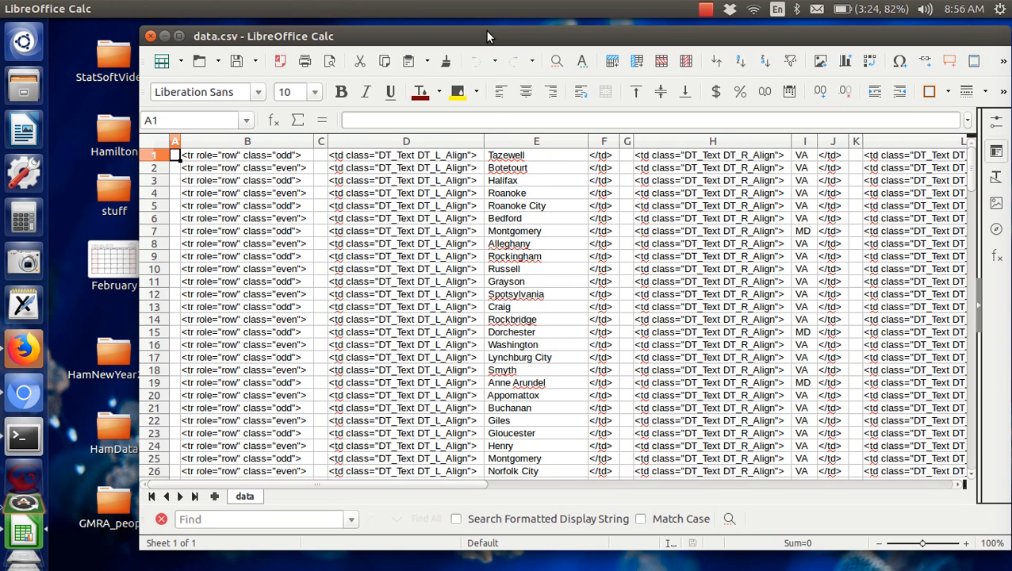
left_click_drag(484, 31, 433, 33)
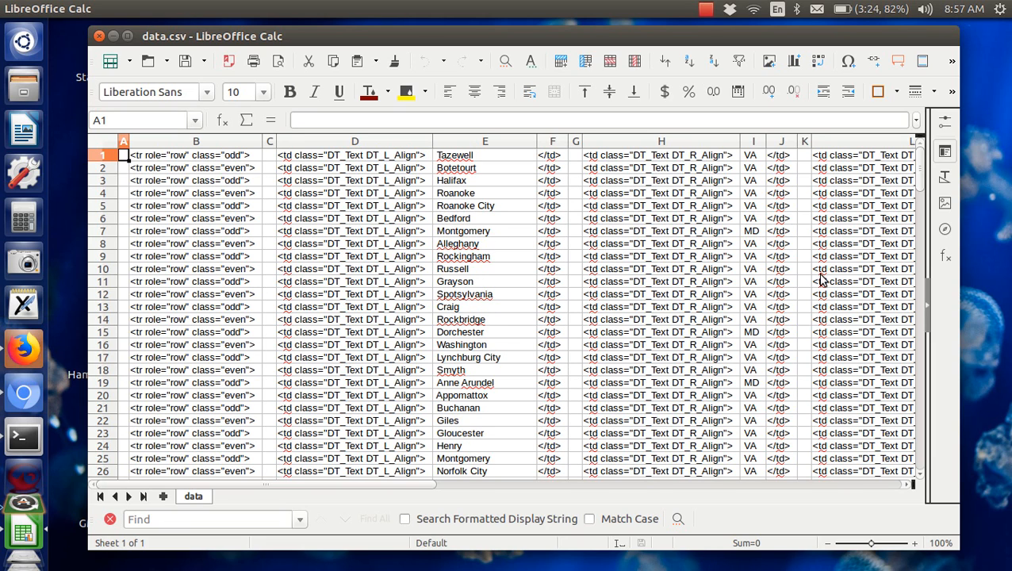
mouse_move(918, 183)
left_mouse_down()
mouse_move(910, 342)
mouse_move(900, 225)
left_mouse_up()
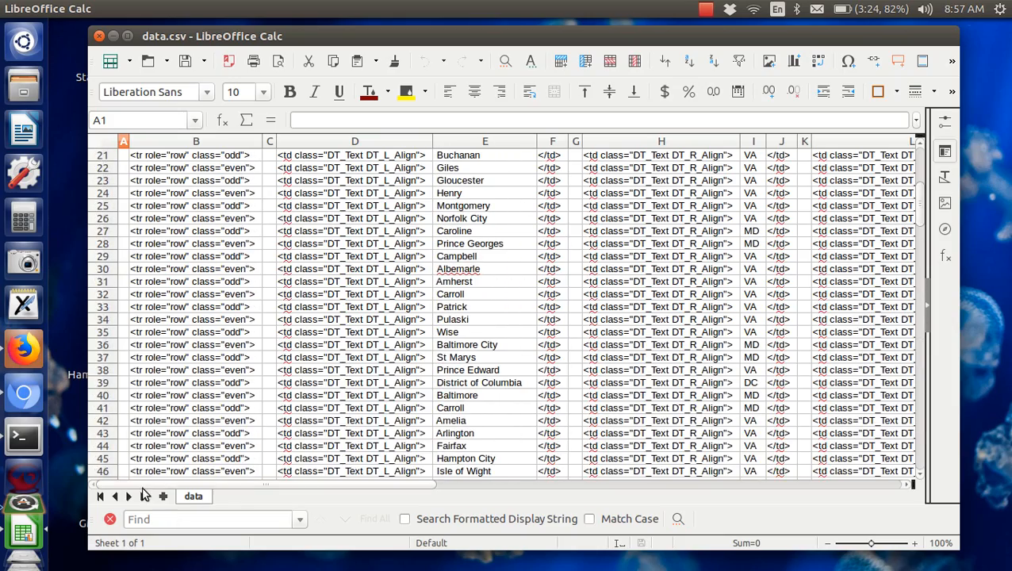
left_click_drag(269, 485, 327, 508)
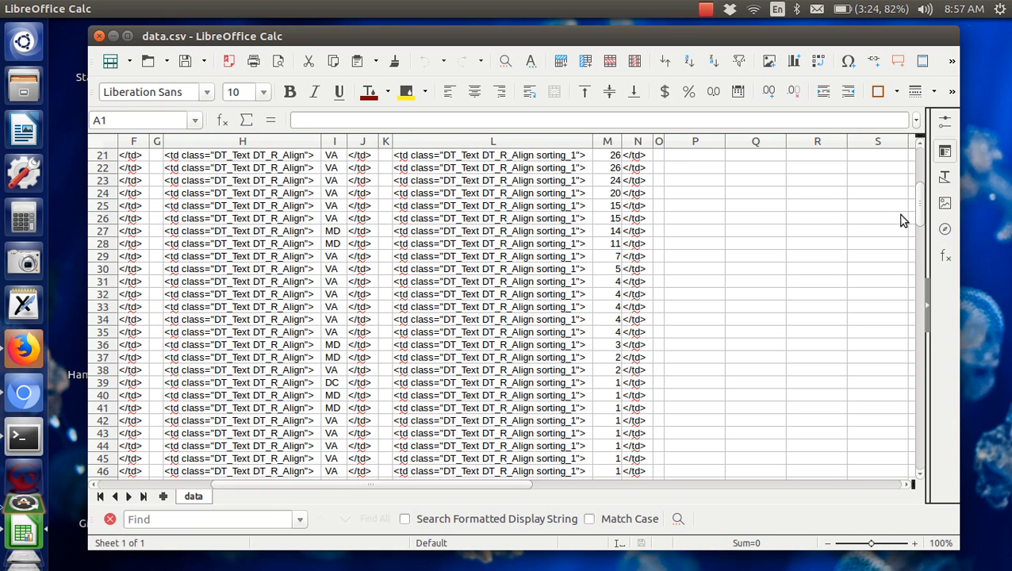
left_click_drag(918, 208, 918, 151)
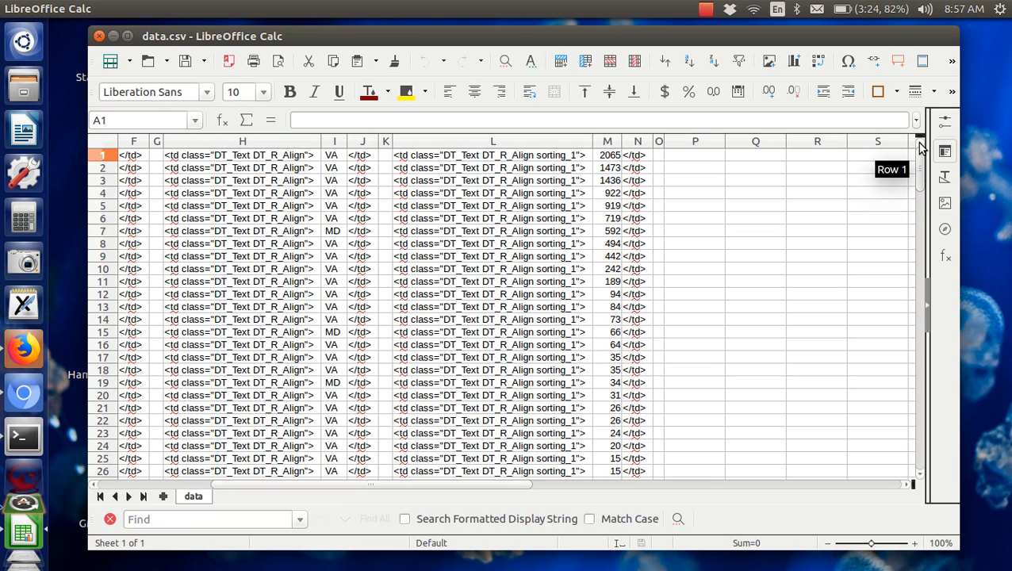
left_click_drag(296, 484, 119, 485)
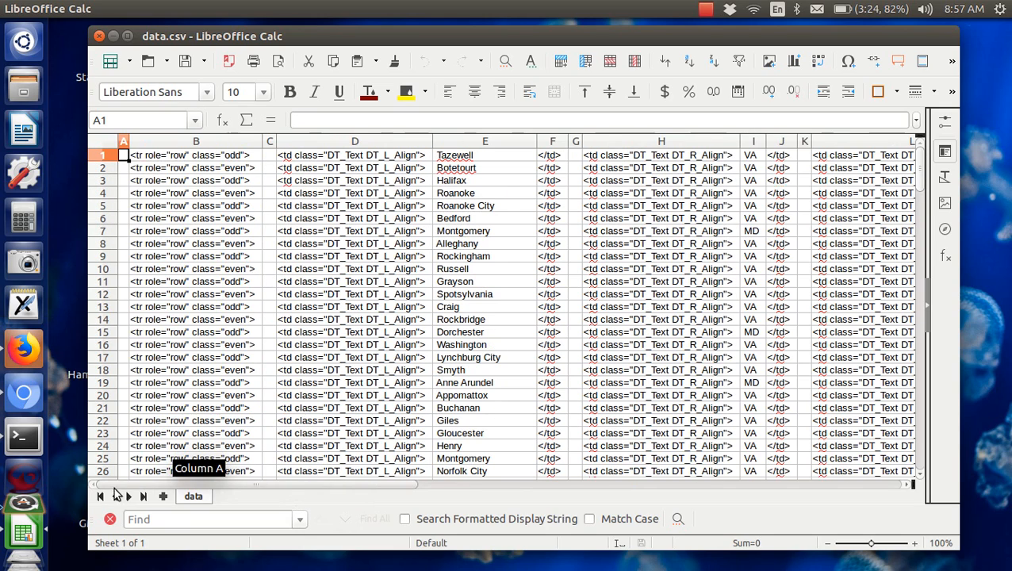
- Delete the HTML-tag columns A through D
left_click(124, 141)
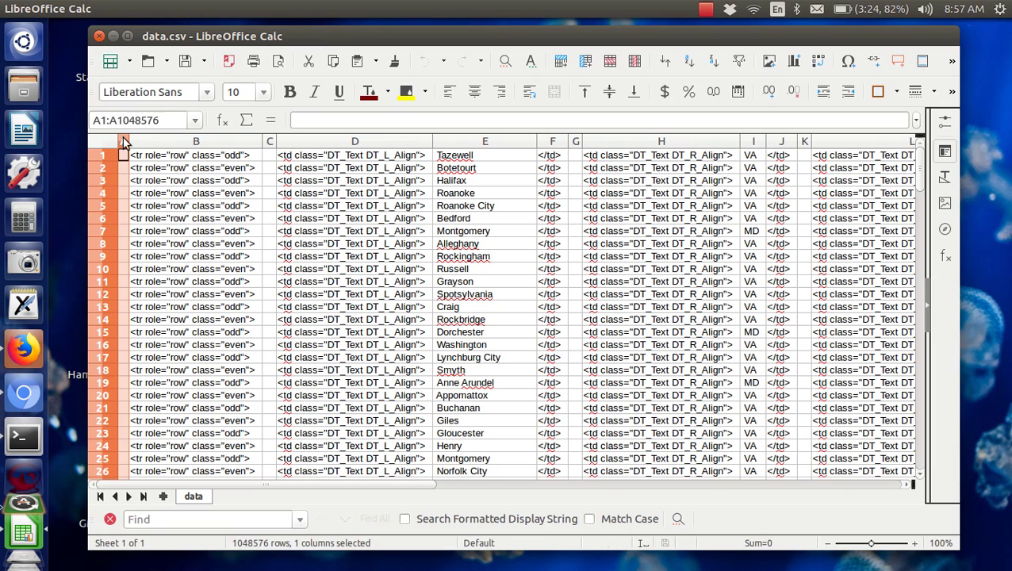
left_click(352, 141, "shift")
right_click(353, 141)
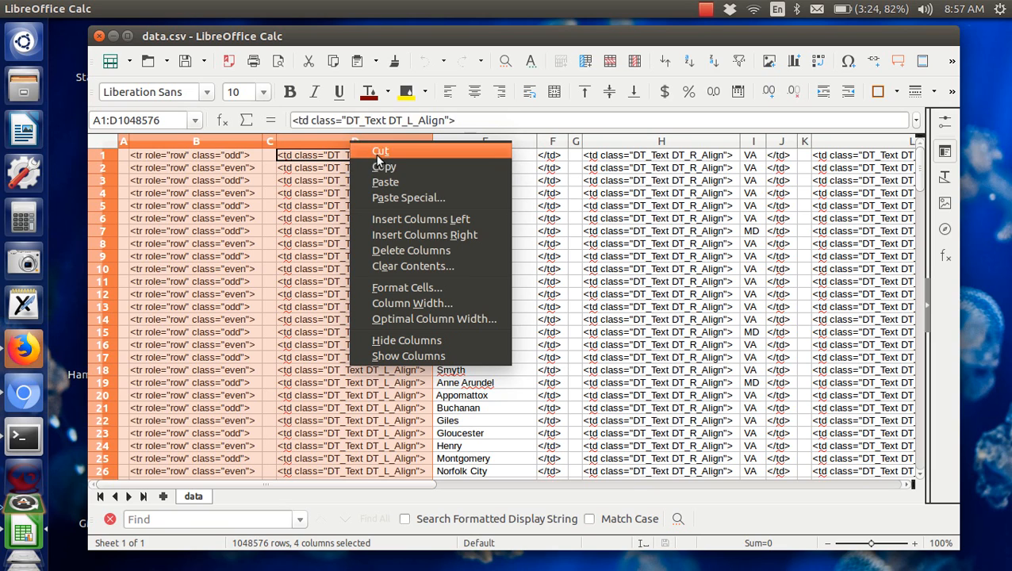
left_click(378, 153)
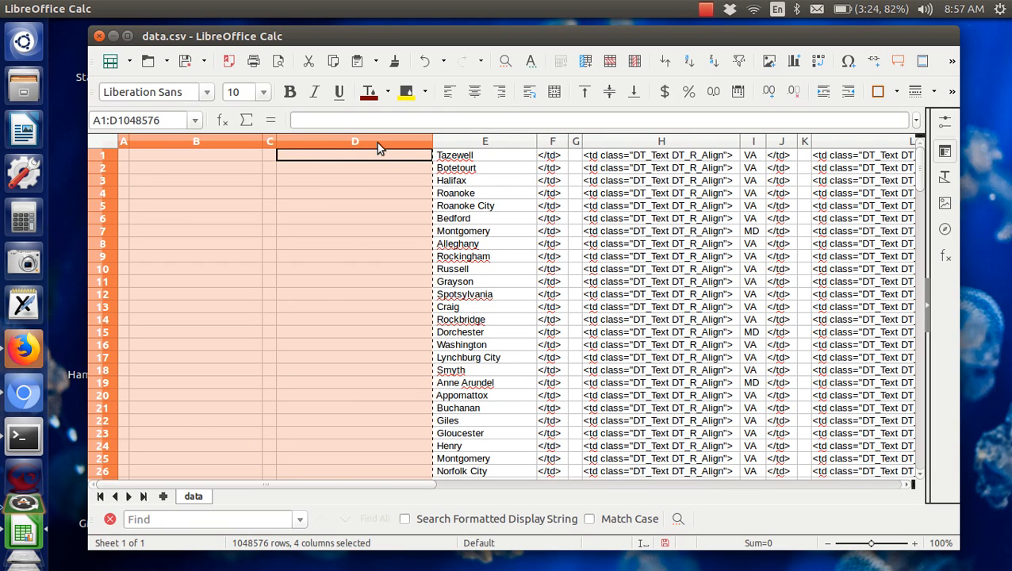
right_click(377, 142)
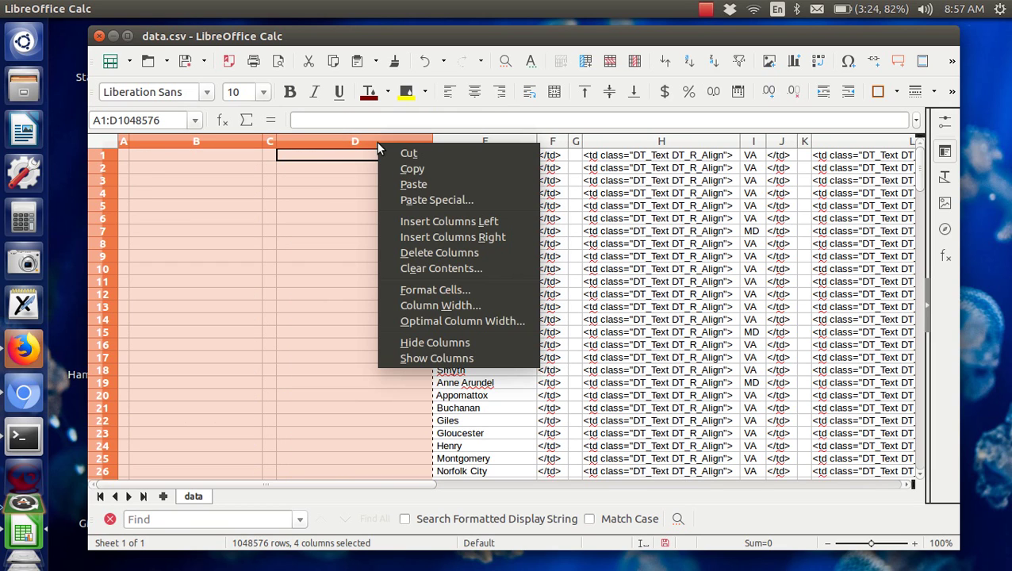
left_click(429, 252)
- Delete tag columns B:D, then C:E, keeping county and state
left_click(237, 141)
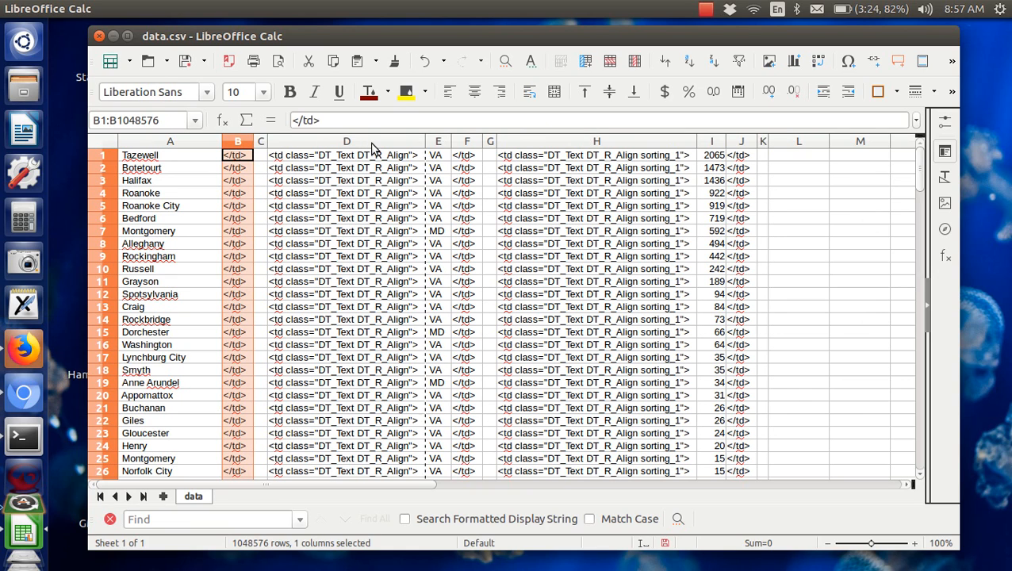
left_click(370, 142, "shift")
right_click(370, 142)
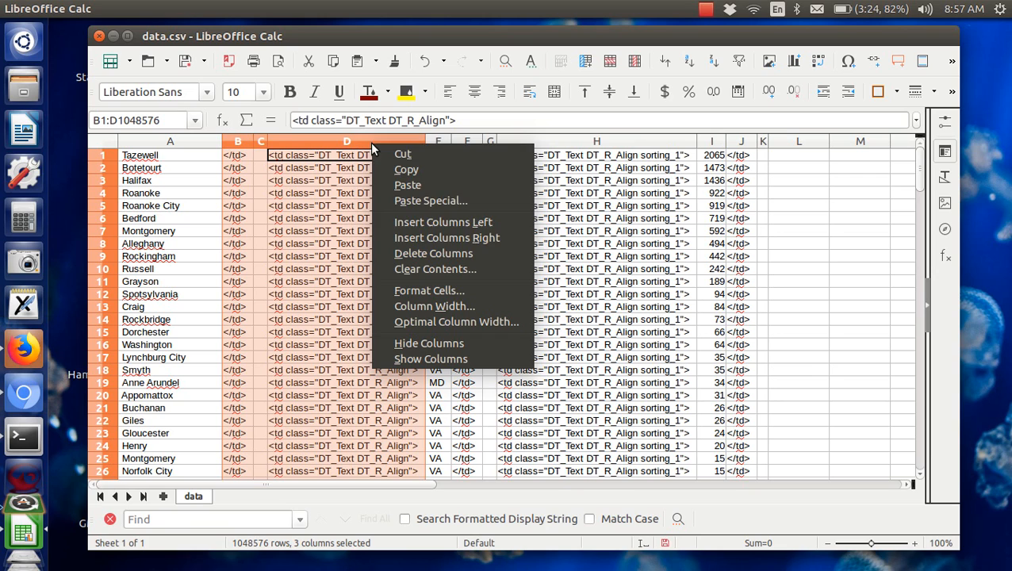
left_click(414, 252)
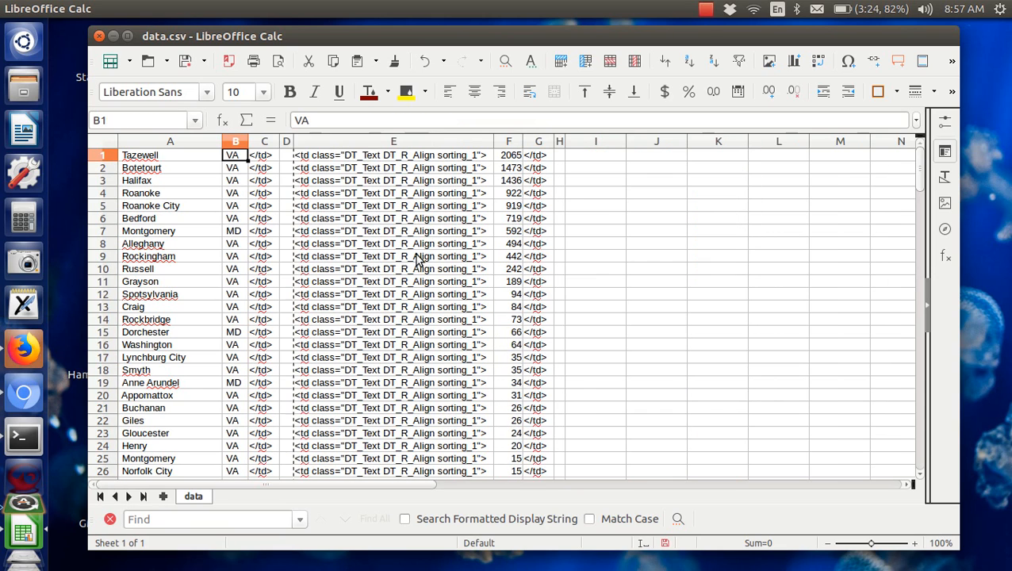
left_click(266, 141)
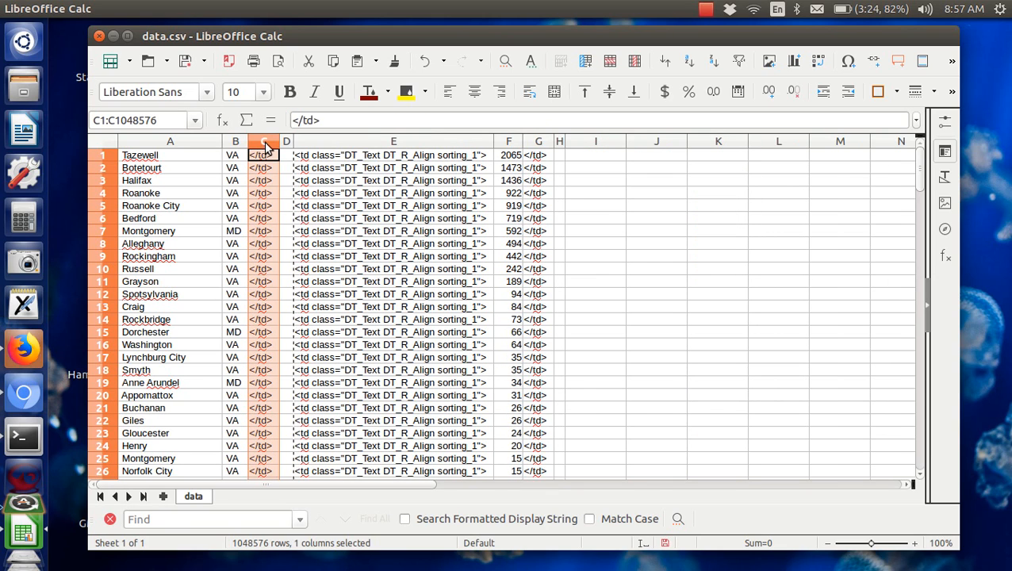
left_click(419, 141, "shift")
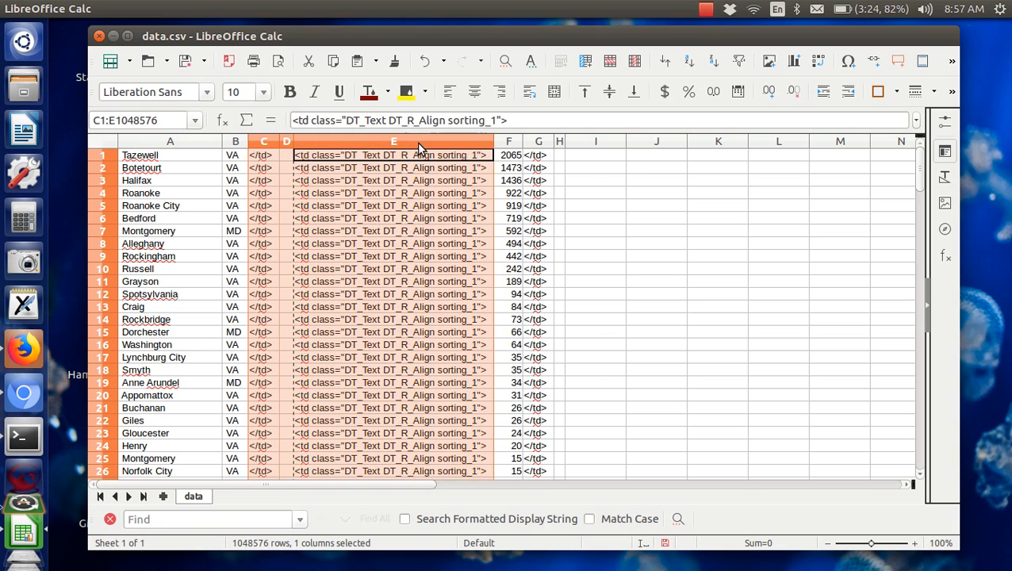
right_click(419, 141)
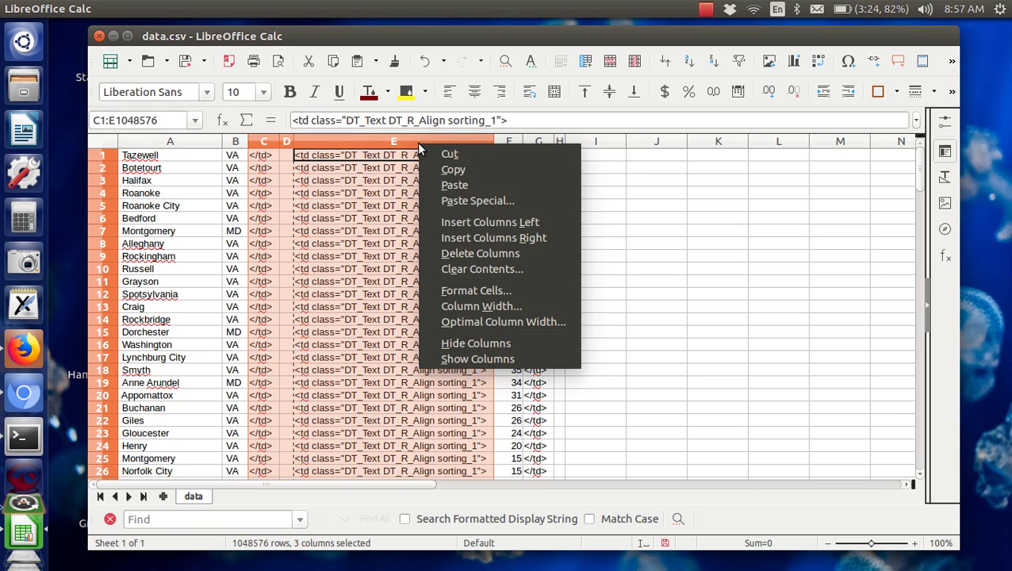
left_click(479, 253)
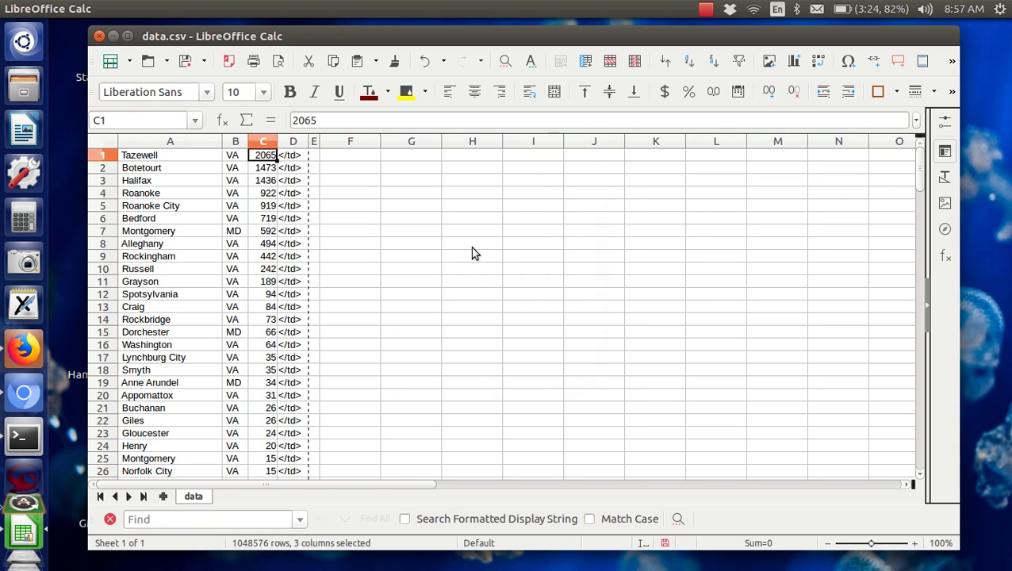
- Delete the leftover column D of </td> tags, leaving county, state and outage count
left_click(293, 141)
right_click(294, 141)
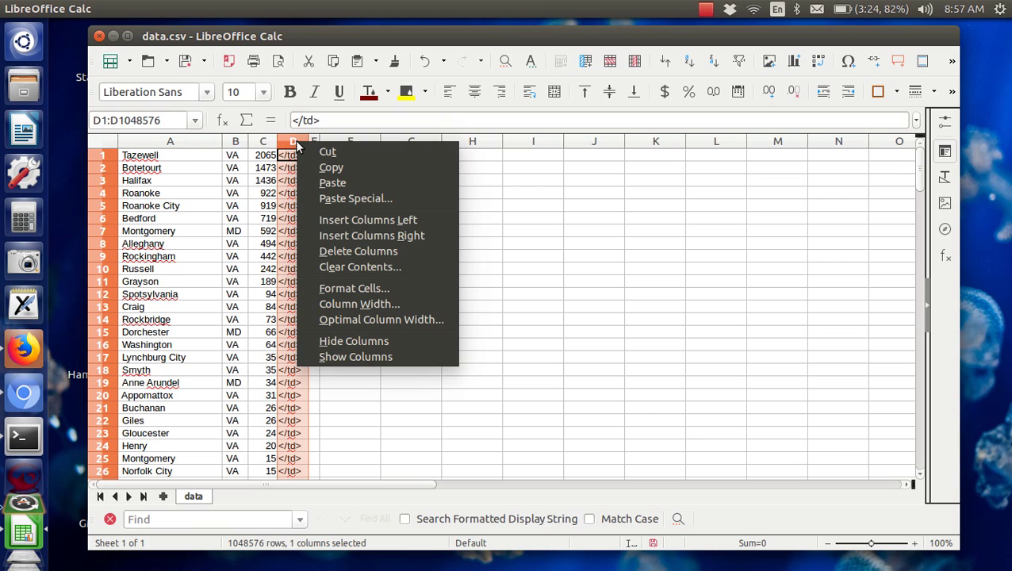
left_click(358, 251)
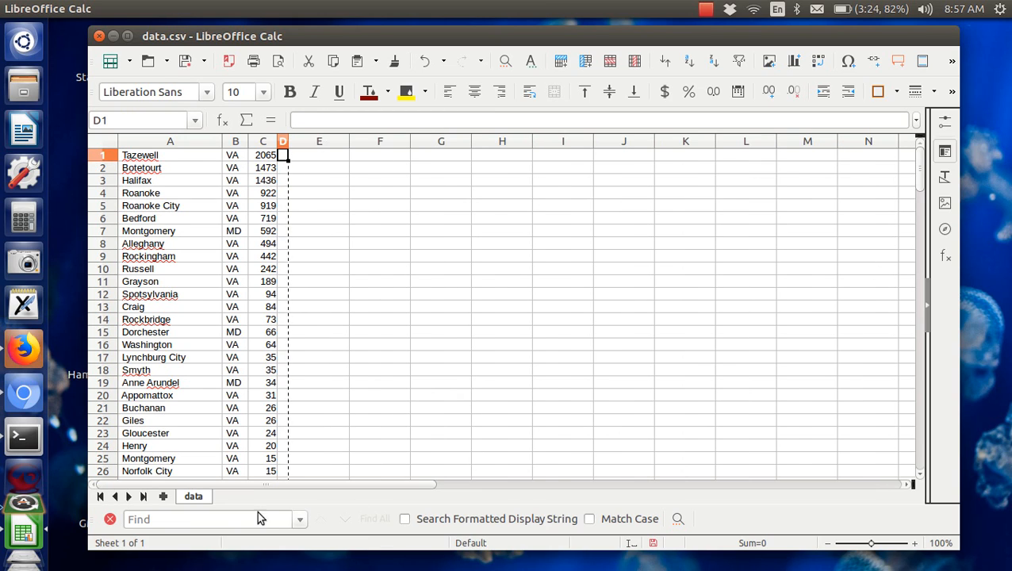